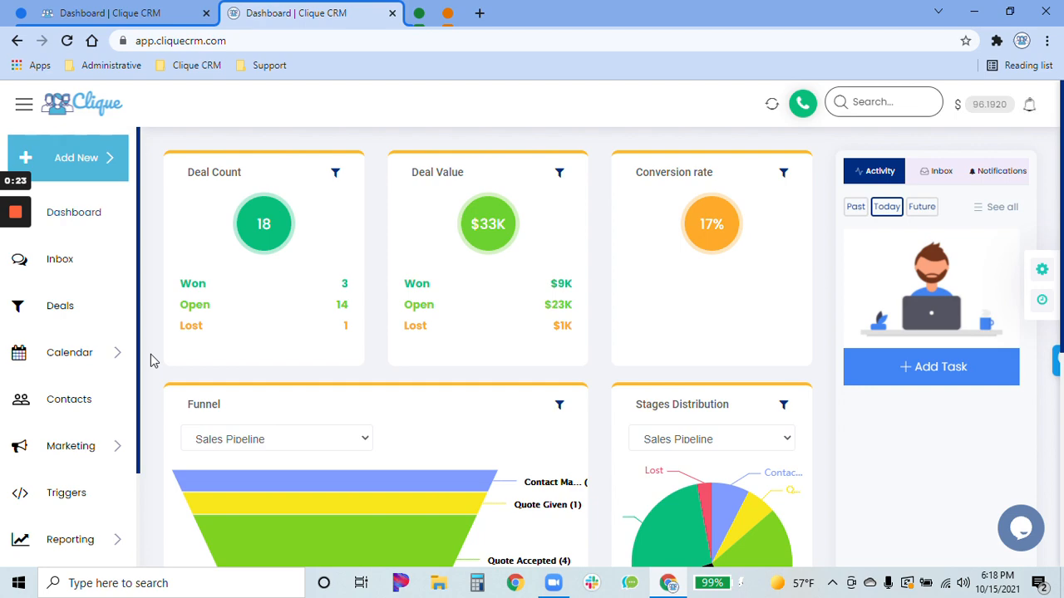
# - Open the calendar's task list and filter it to overdue call tasks
pyautogui.click(85, 361)
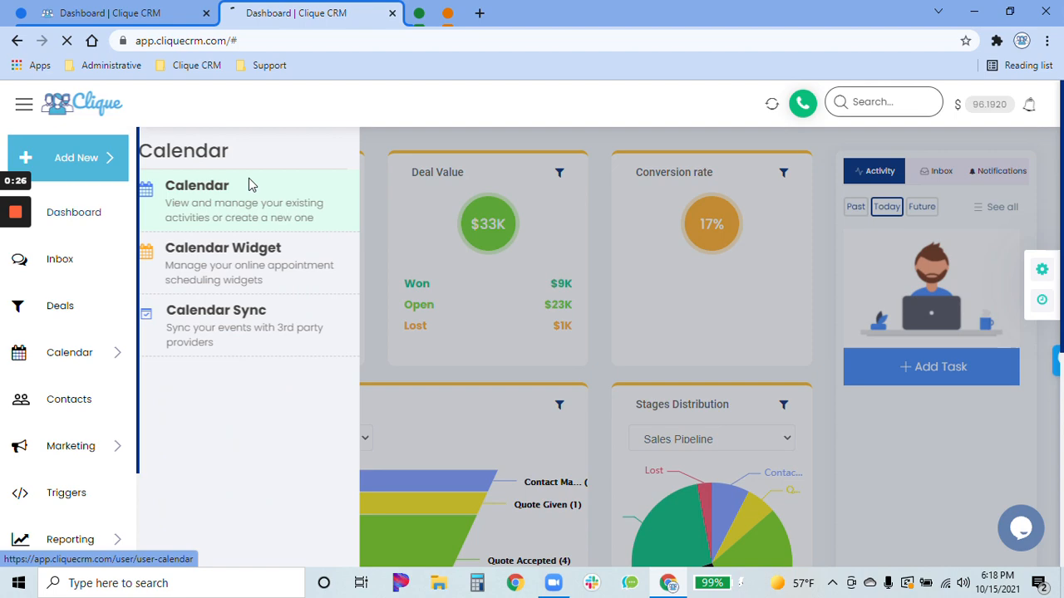
pyautogui.click(248, 182)
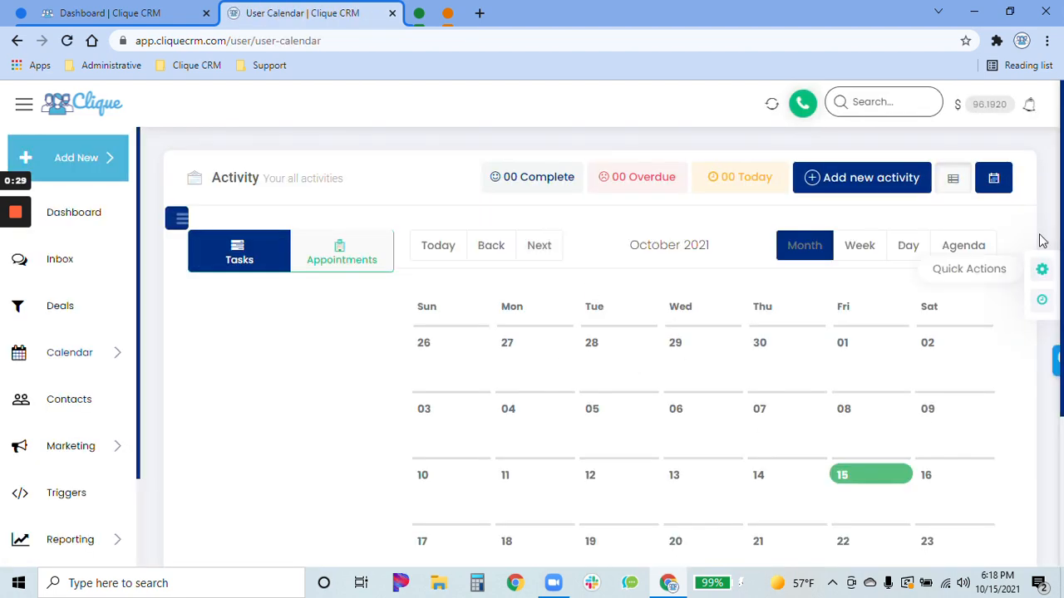
pyautogui.click(953, 183)
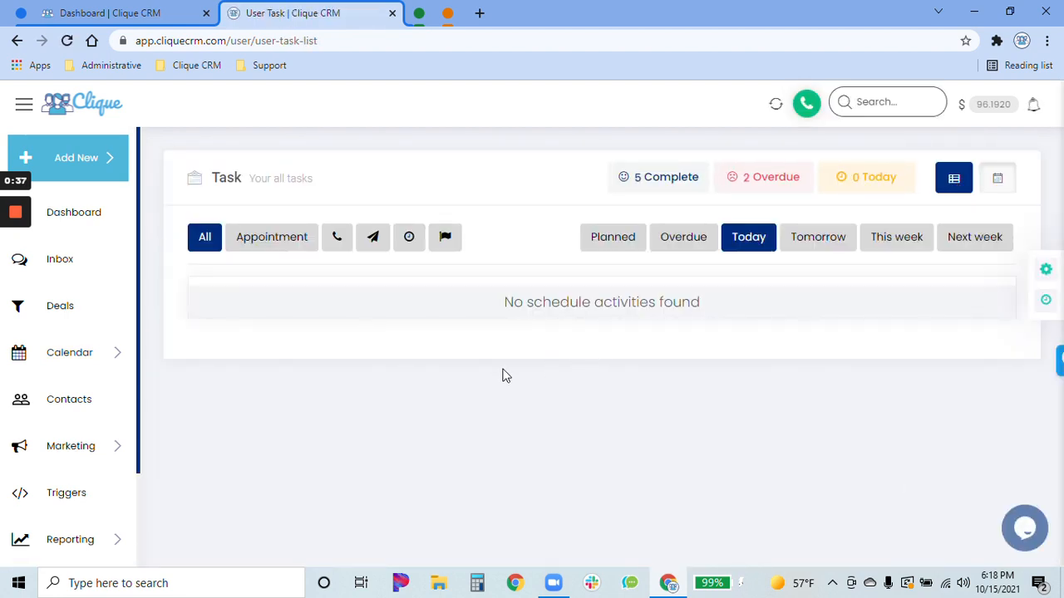
pyautogui.click(337, 241)
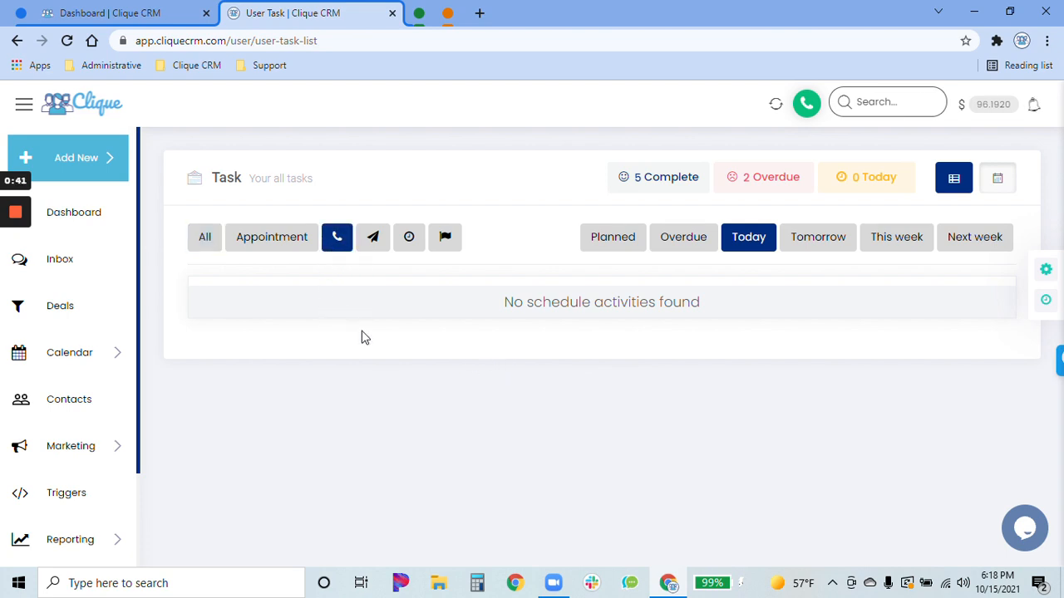
pyautogui.click(685, 242)
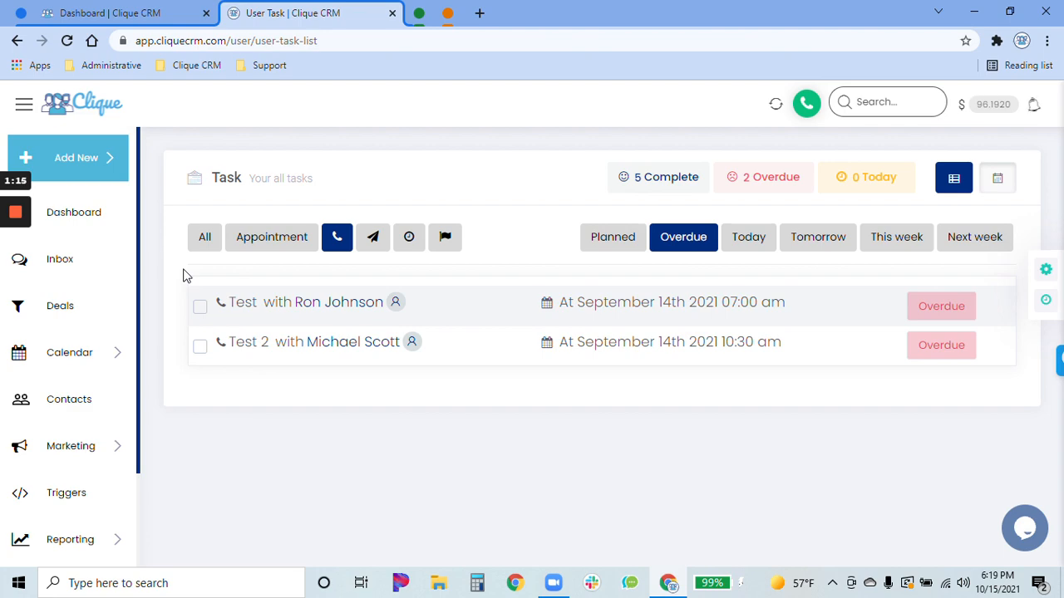
# - Call the contact of the first overdue task from their contact card, then end the call and close the dialer
pyautogui.click(329, 303)
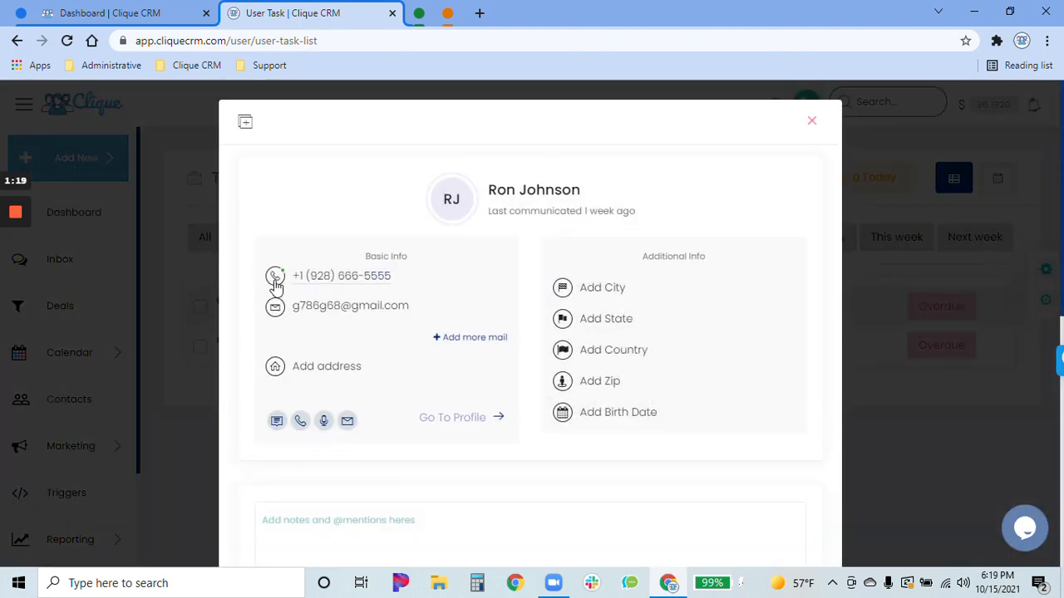
pyautogui.click(275, 278)
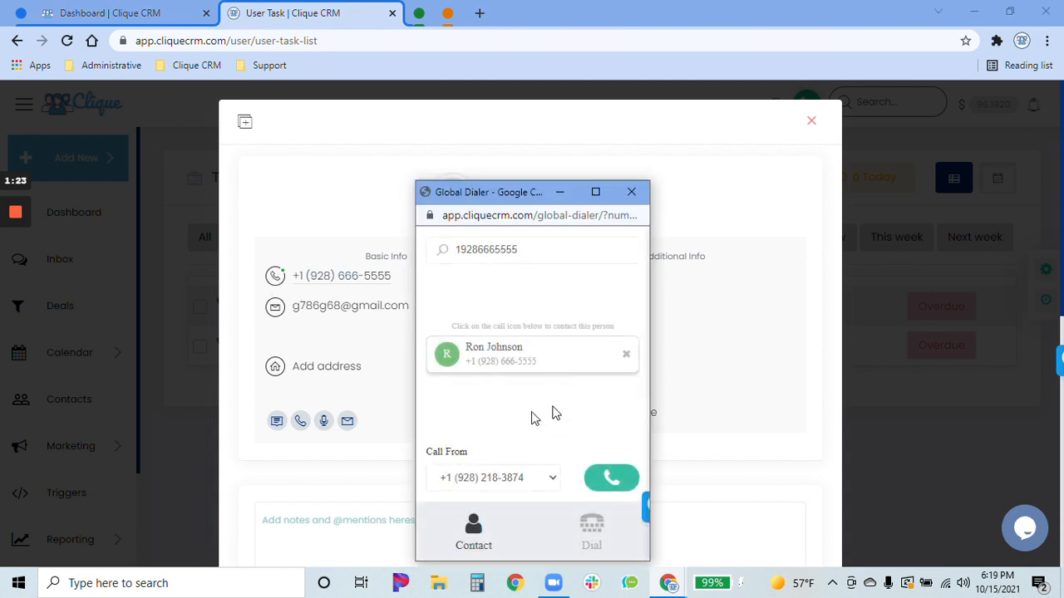
pyautogui.click(629, 482)
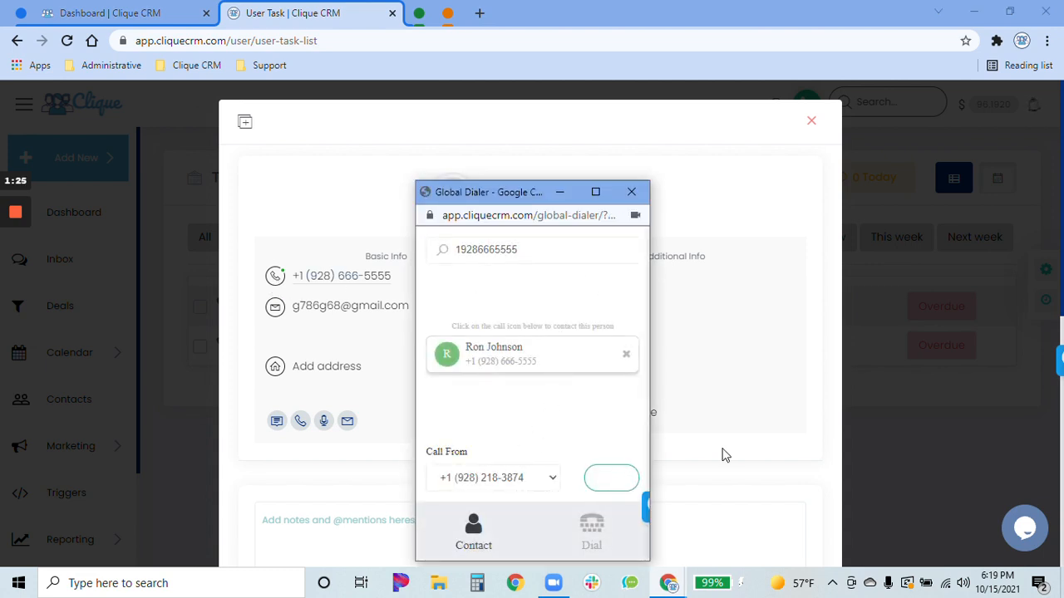
pyautogui.click(536, 478)
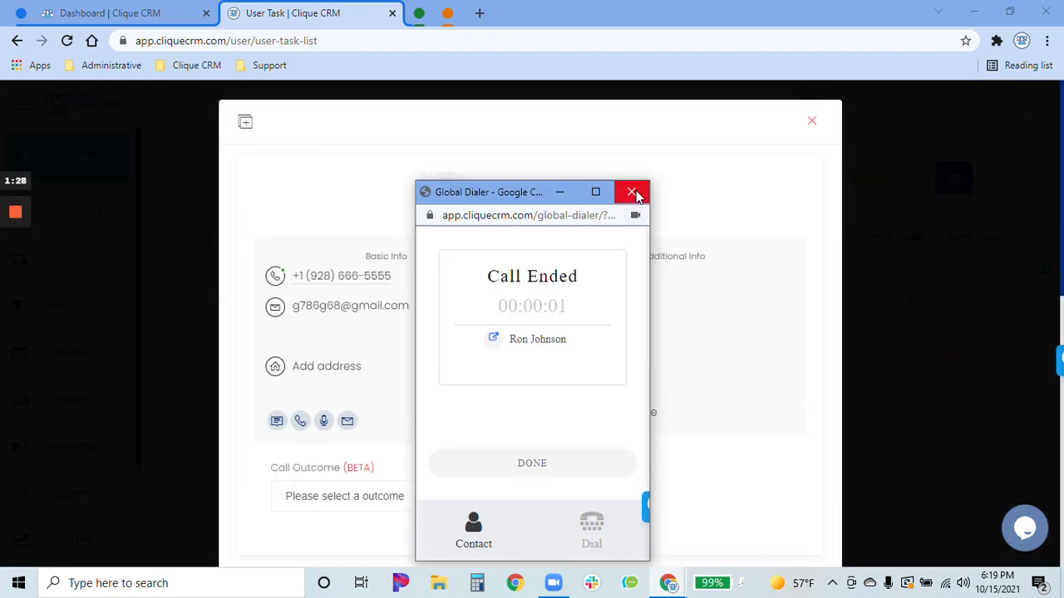
pyautogui.click(632, 193)
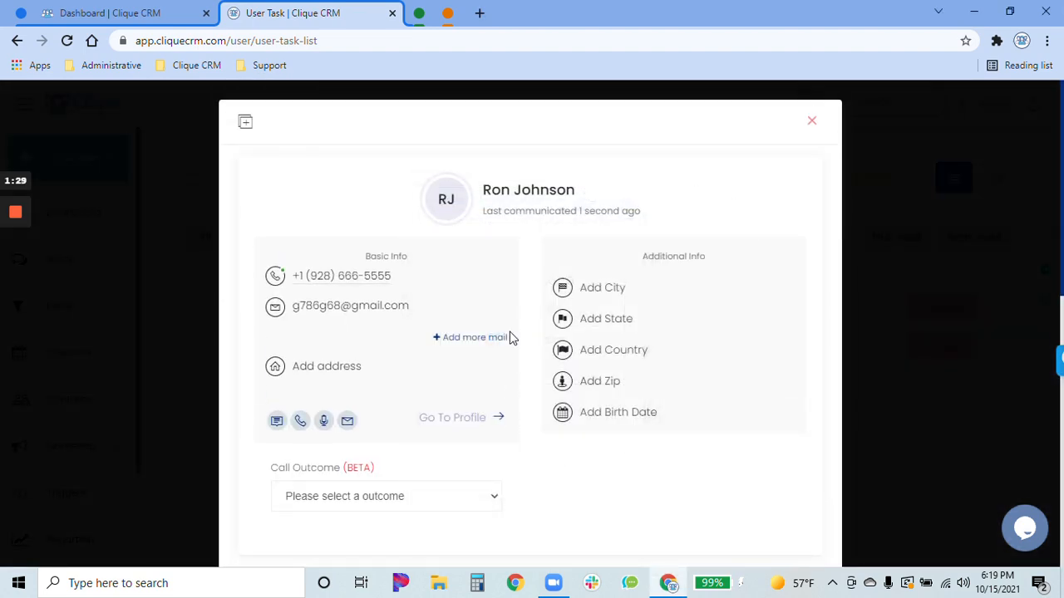
# - Review the called contact's post-call details, including the custom fields, and close the contact cards
pyautogui.scroll(-3, 653, 294)
pyautogui.scroll(-5, 504, 213)
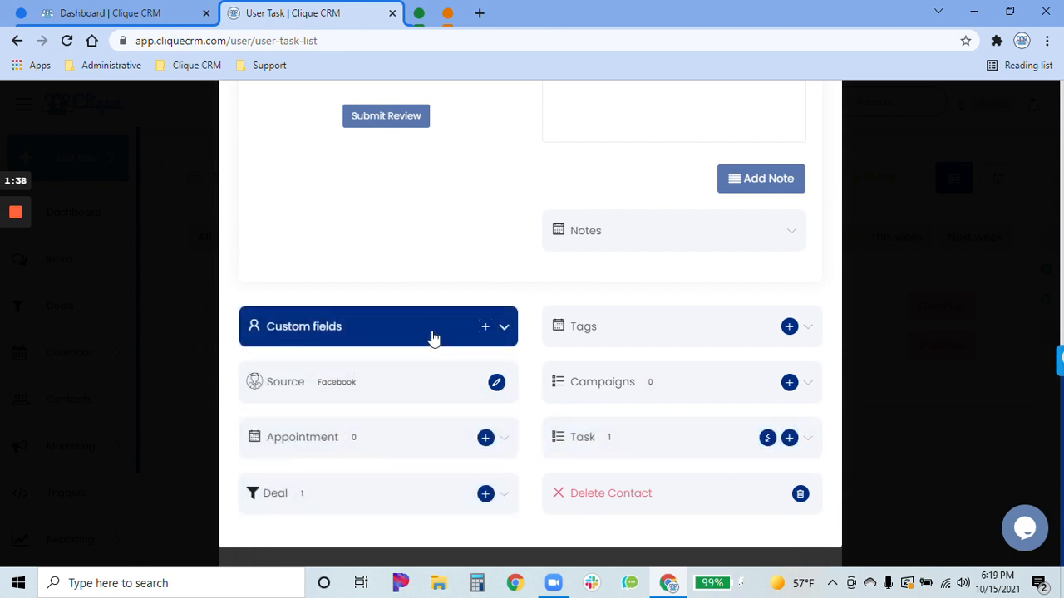
pyautogui.click(504, 333)
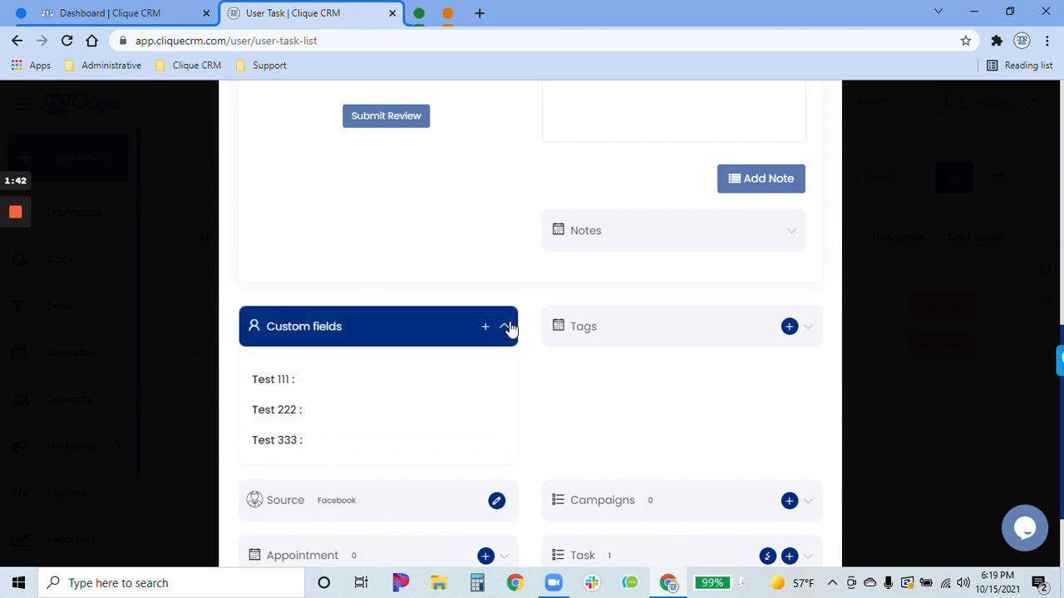
pyautogui.click(503, 330)
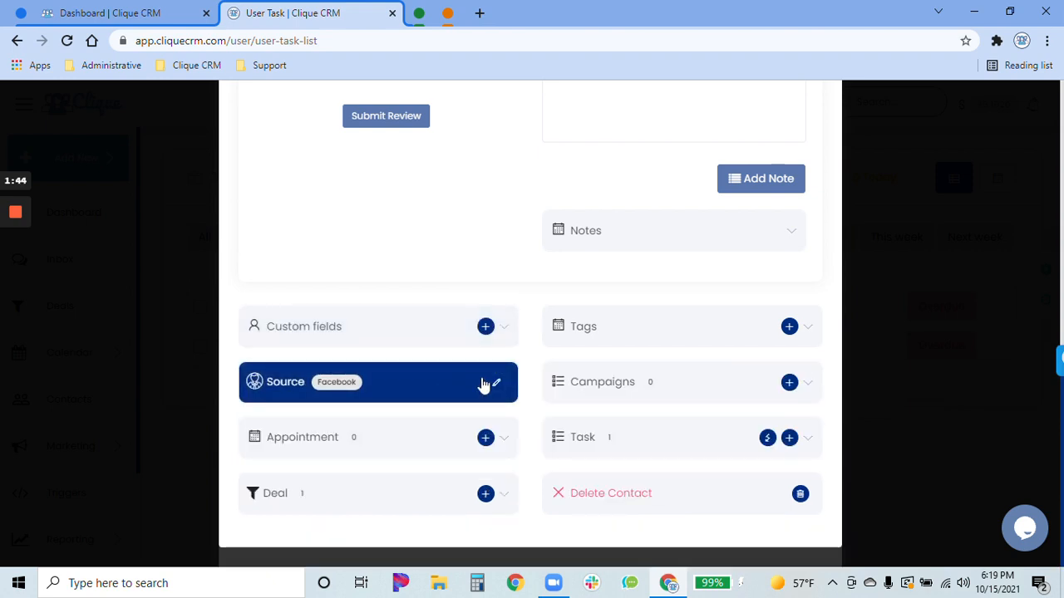
pyautogui.scroll(4, 468, 446)
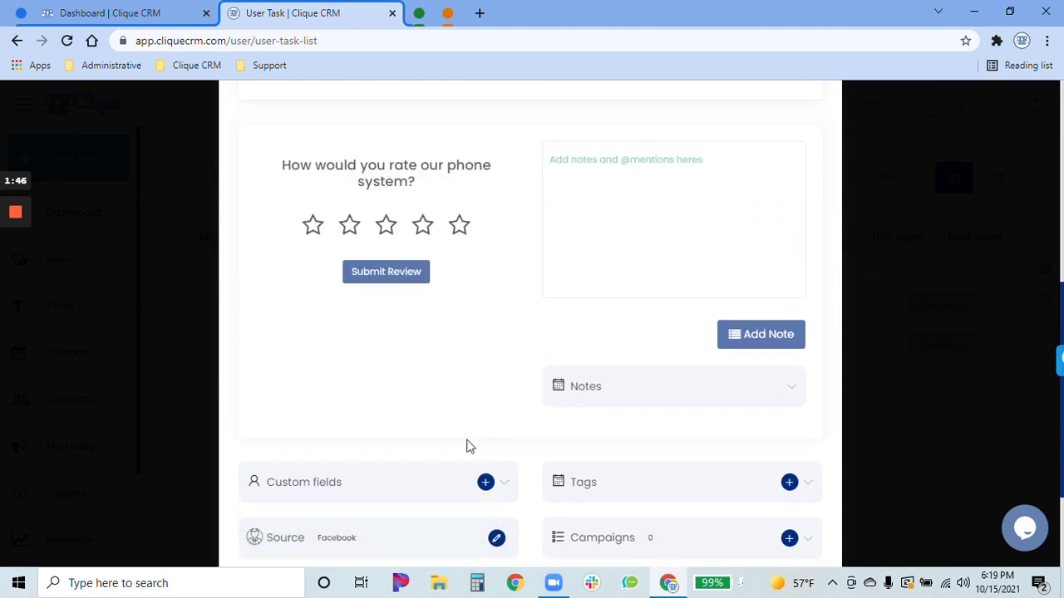
pyautogui.scroll(4, 624, 415)
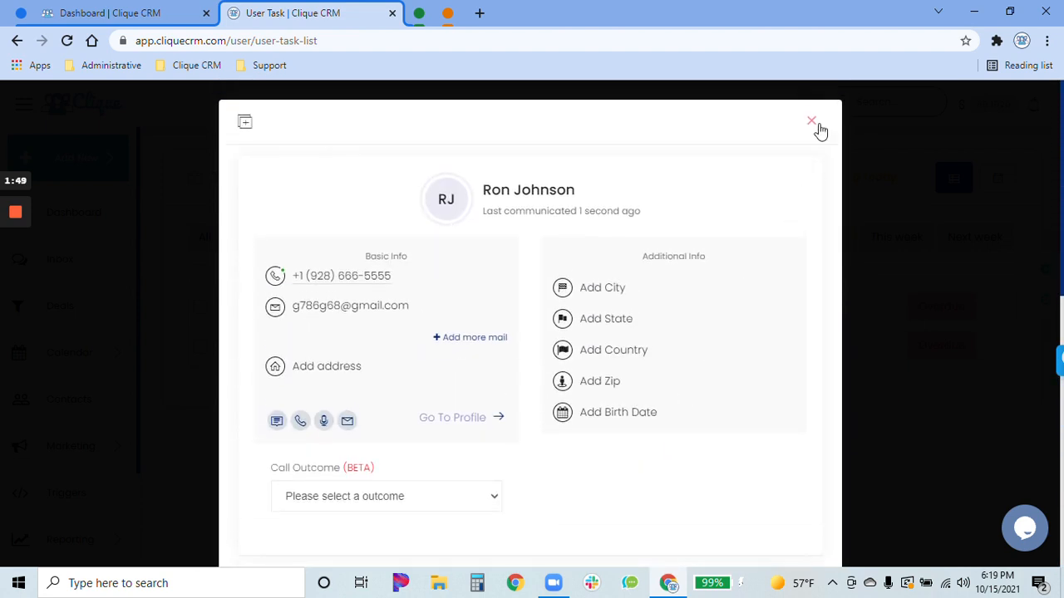
pyautogui.scroll(-6, 641, 204)
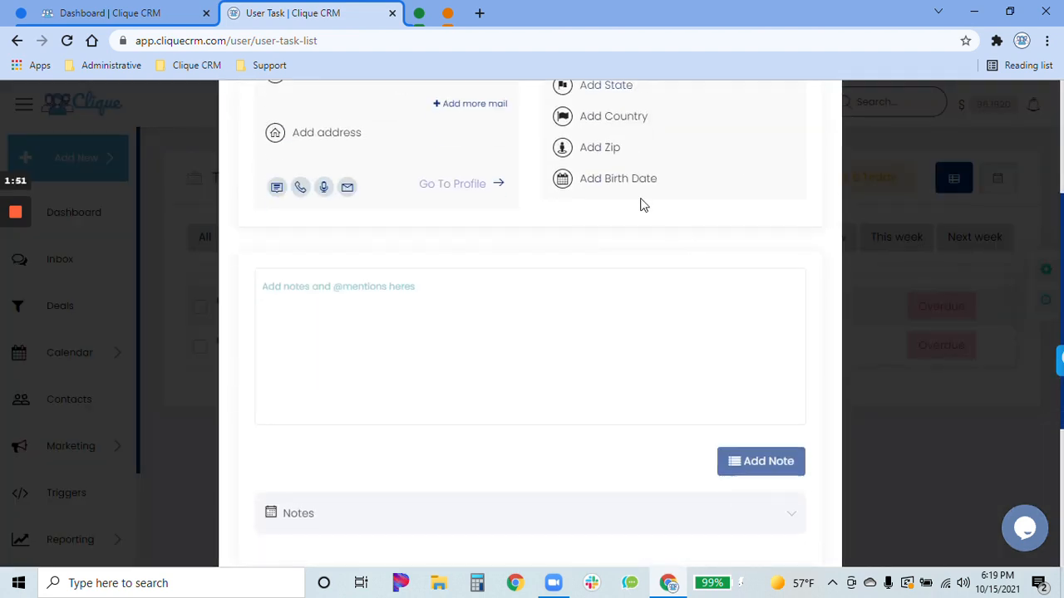
pyautogui.scroll(6, 532, 385)
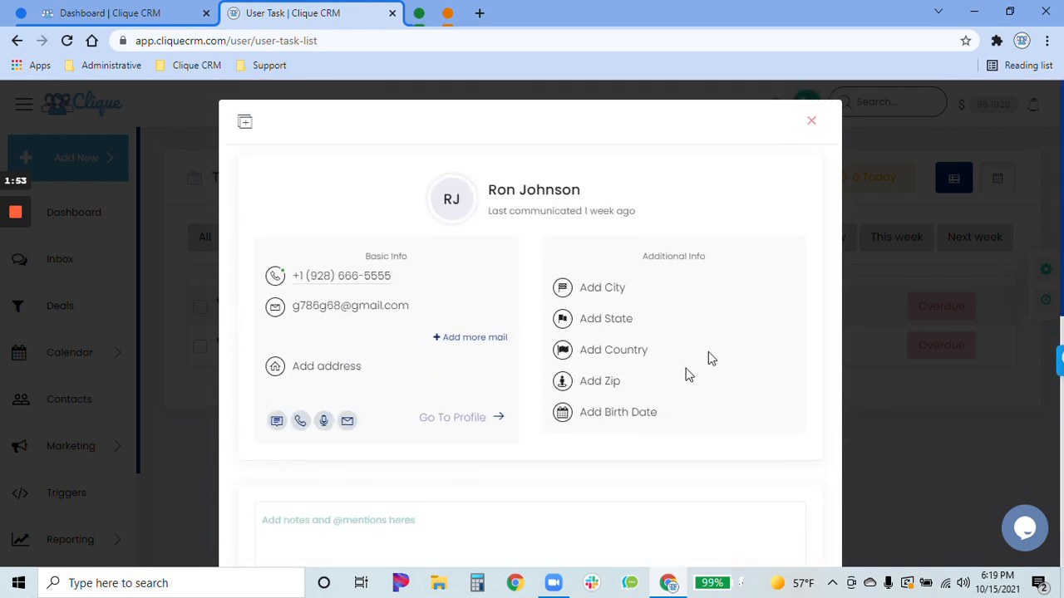
pyautogui.click(812, 124)
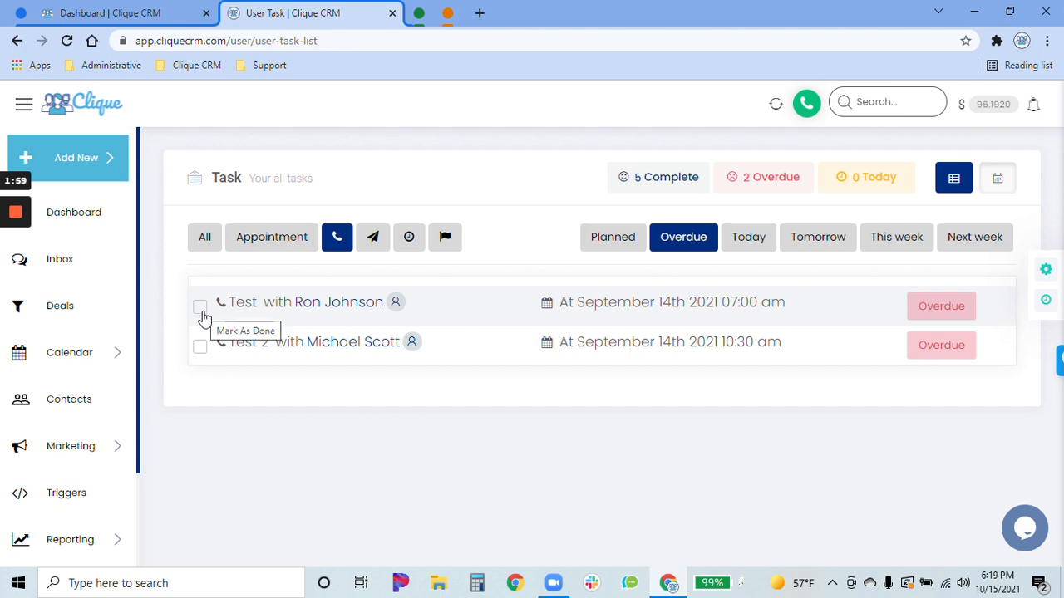
# - Examine the contact card linked to the second overdue call task, including its notes and deal sections, and close it
pyautogui.click(374, 349)
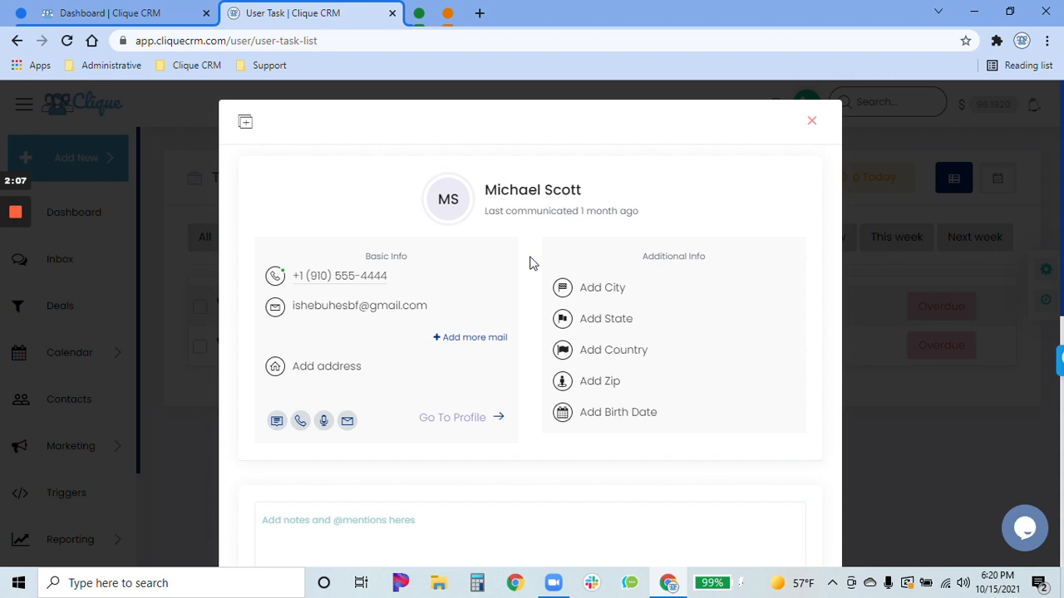
pyautogui.scroll(-4, 760, 249)
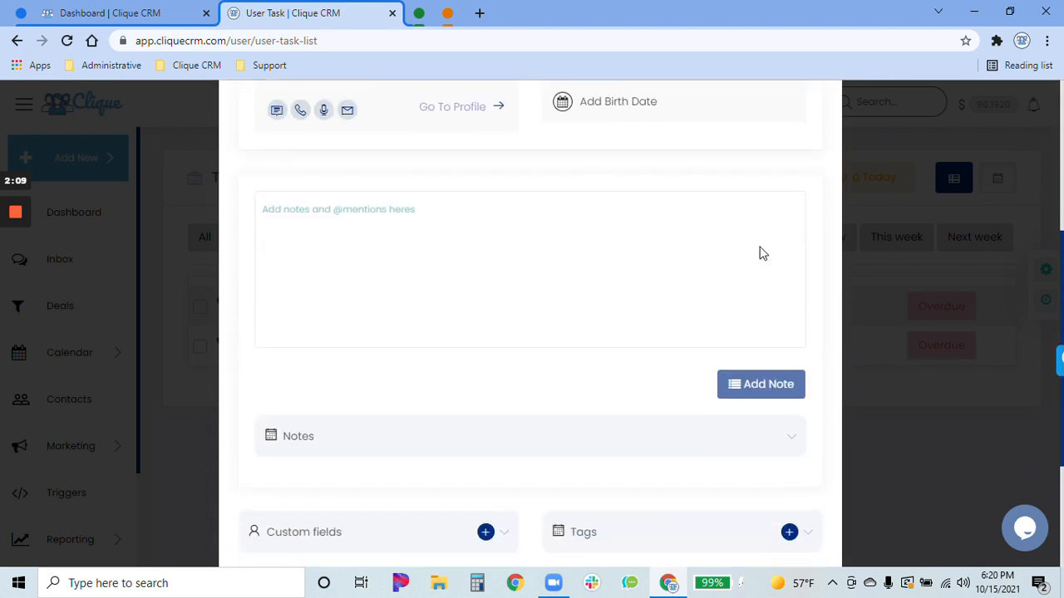
pyautogui.scroll(-2, 632, 231)
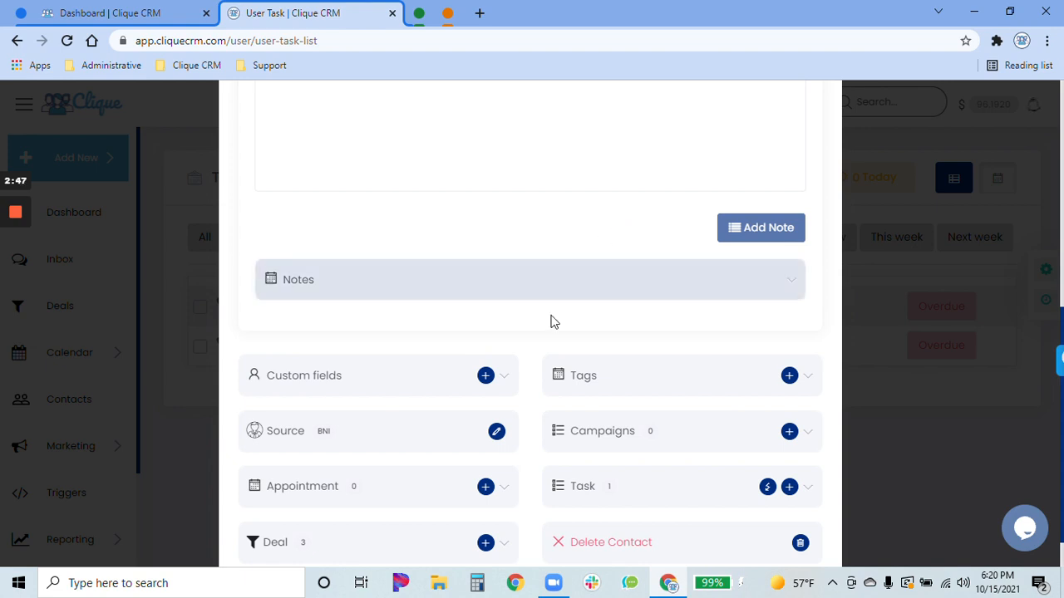
pyautogui.scroll(-1, 535, 351)
pyautogui.scroll(6, 535, 351)
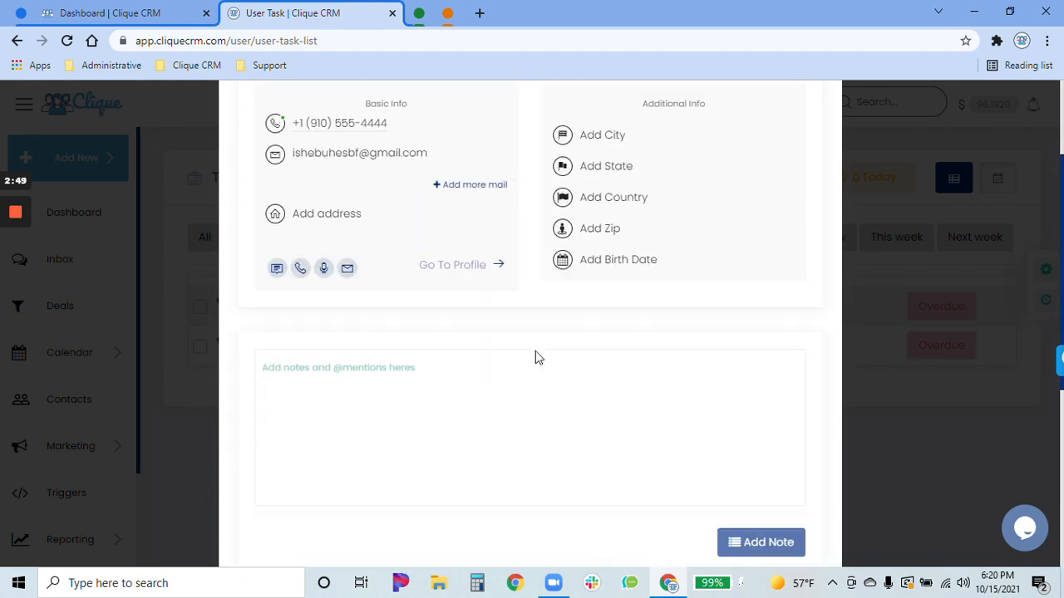
pyautogui.click(811, 123)
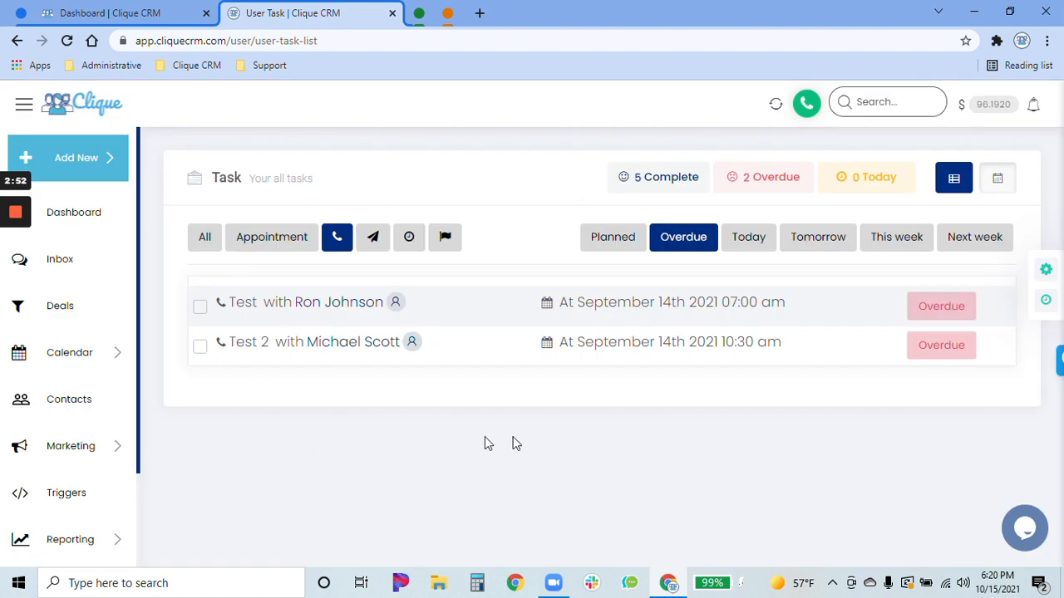
# - Return to the monthly activity calendar and start a new activity
pyautogui.click(119, 221)
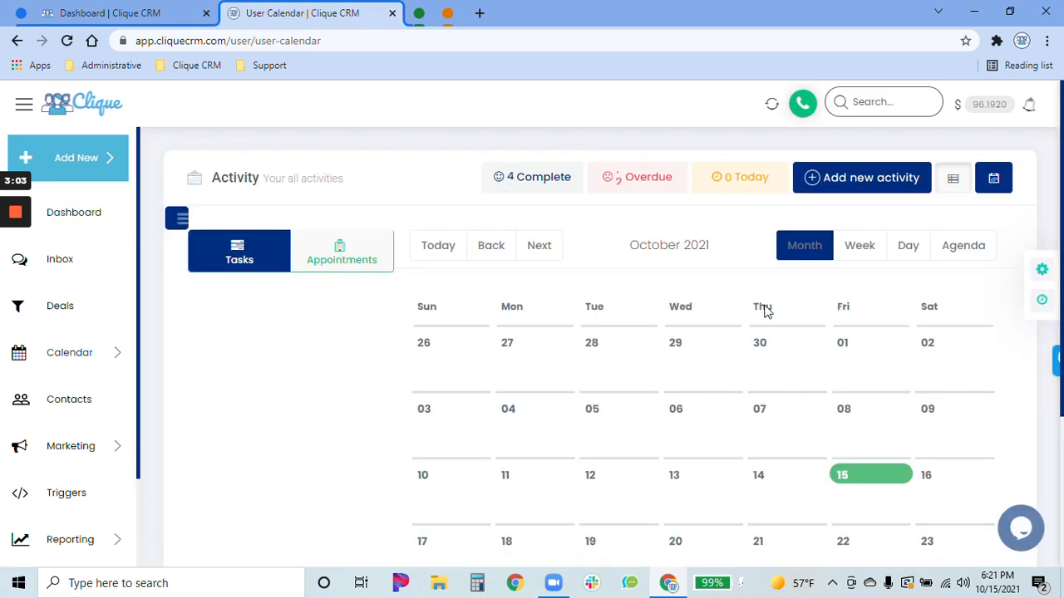
pyautogui.scroll(-3, 821, 268)
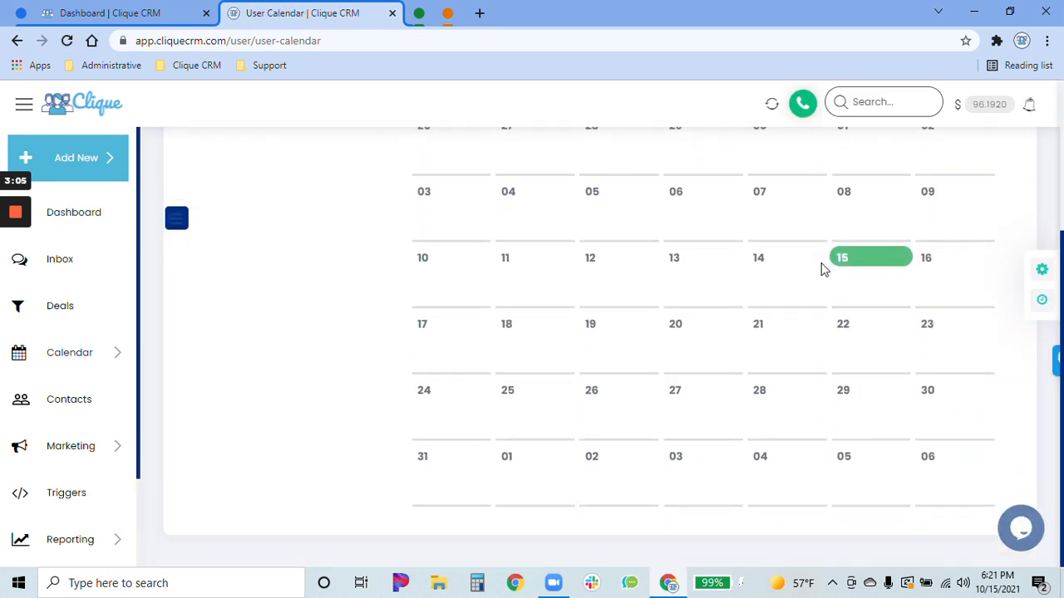
pyautogui.scroll(3, 821, 269)
pyautogui.click(851, 185)
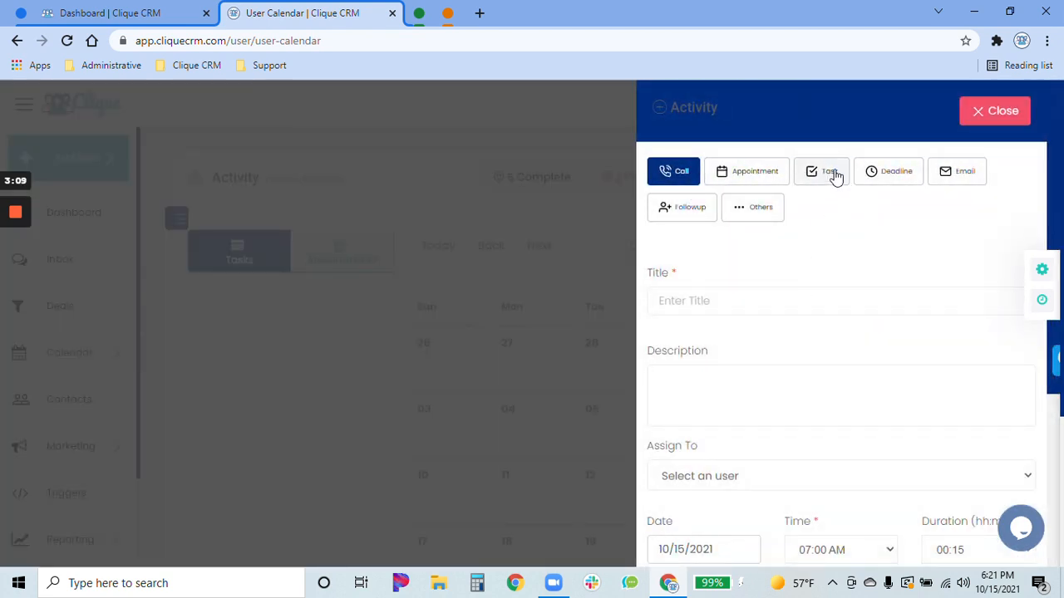
# - Title the call activity "Call Task Immediately" and enter "Leave Voicemail" as its description
pyautogui.click(768, 272)
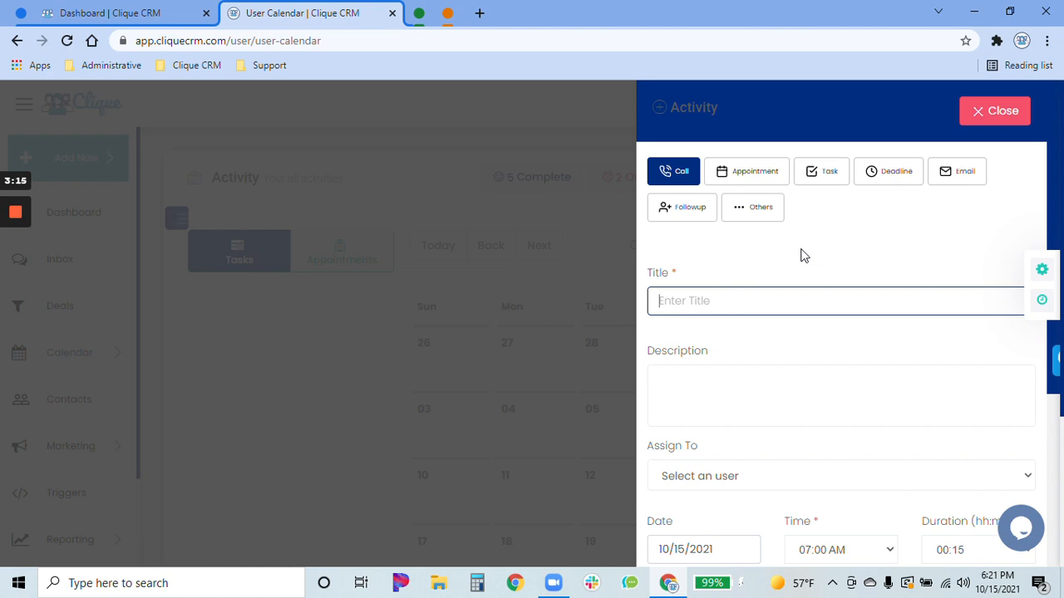
pyautogui.write('Ca')
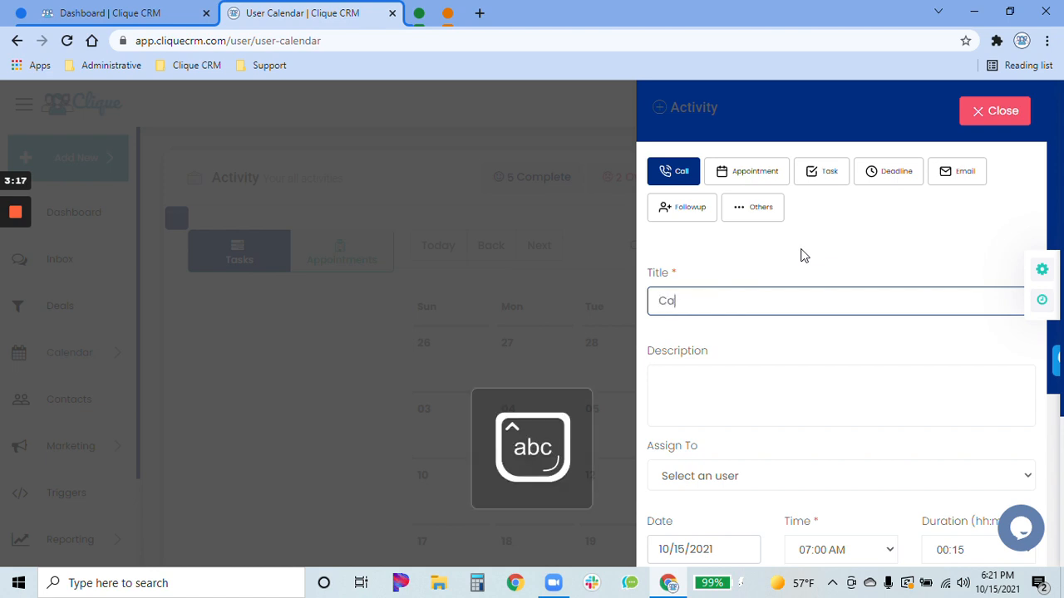
pyautogui.write('ll Tosk Immediat')
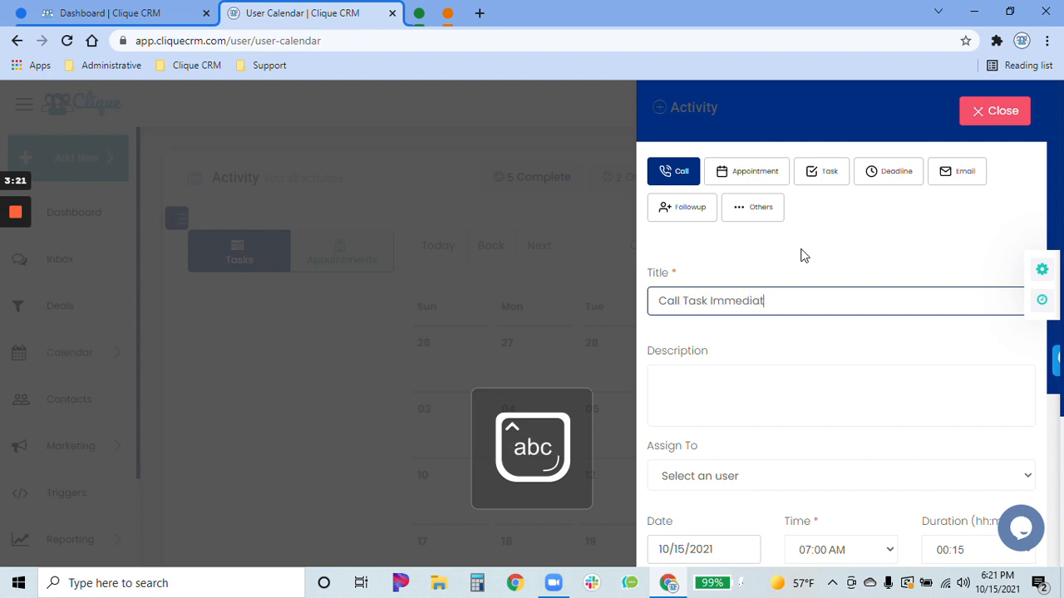
pyautogui.write('ely')
pyautogui.press('BackSpace')
pyautogui.press('BackSpace')
pyautogui.press('BackSpace')
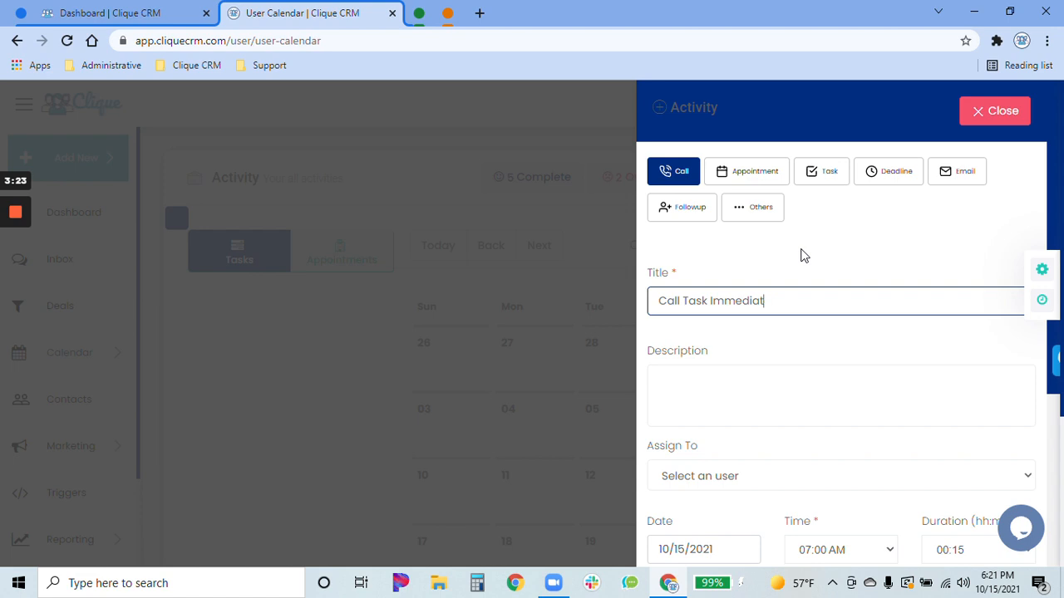
pyautogui.write('ely')
pyautogui.press('Tab')
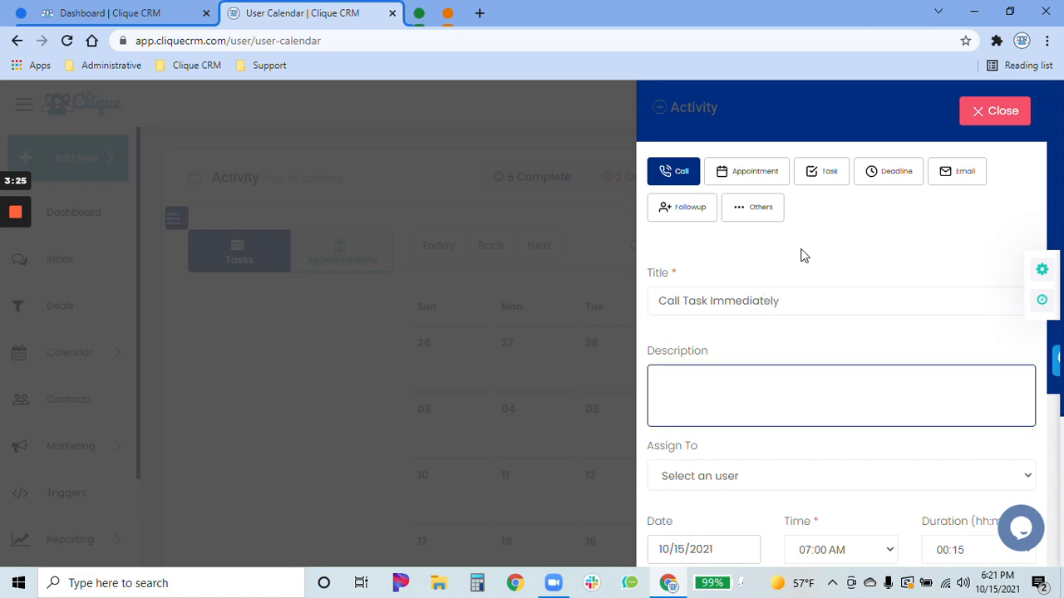
pyautogui.write('Lea')
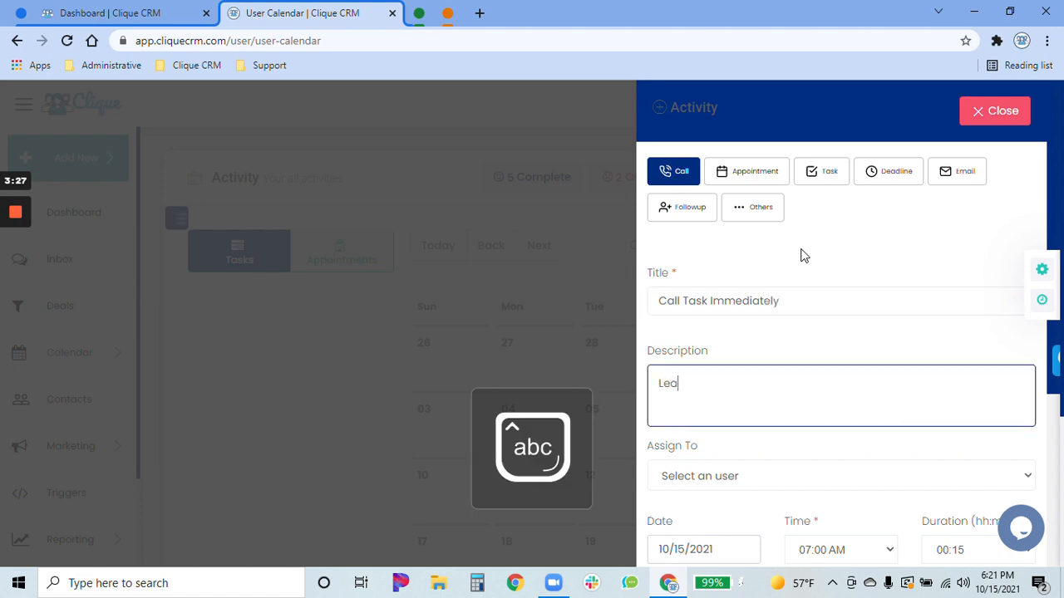
pyautogui.write('ve Voicemail')
pyautogui.click(814, 256)
# - Search for the lead by name and link the matching contact to the call activity
pyautogui.scroll(-2, 821, 266)
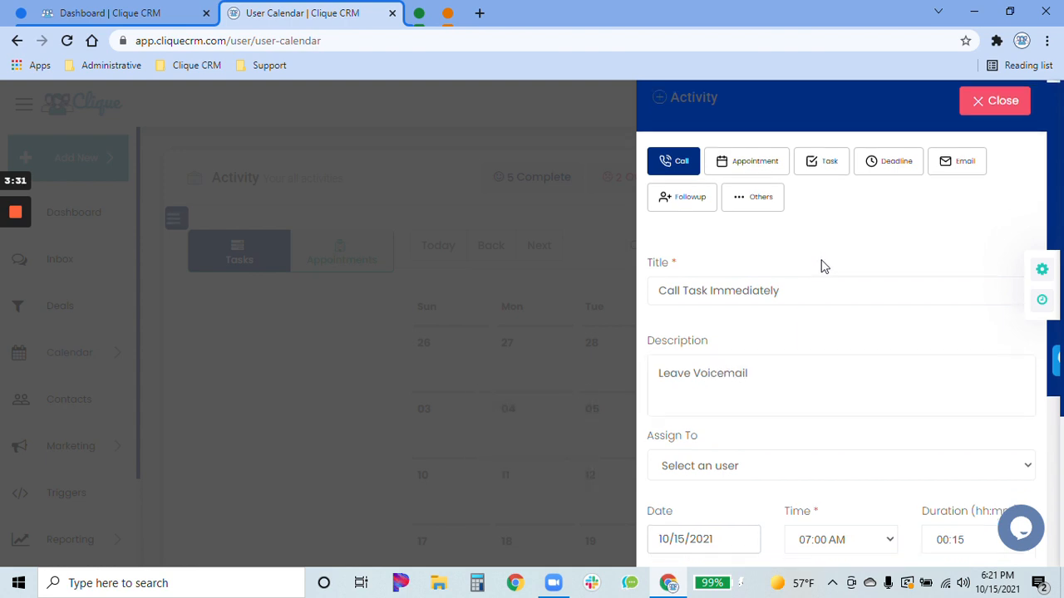
pyautogui.scroll(-2, 789, 333)
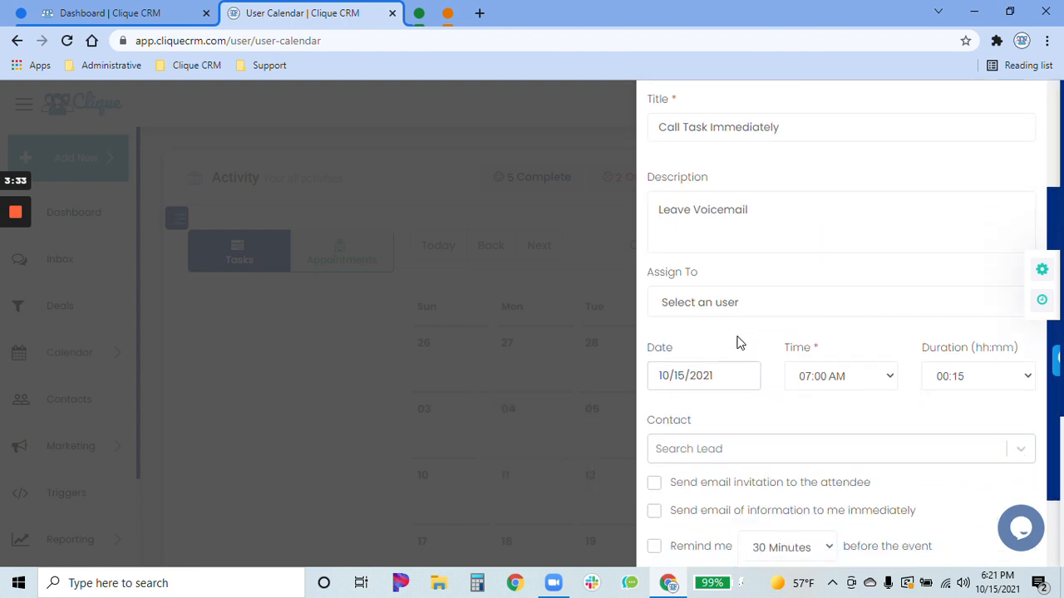
pyautogui.click(779, 354)
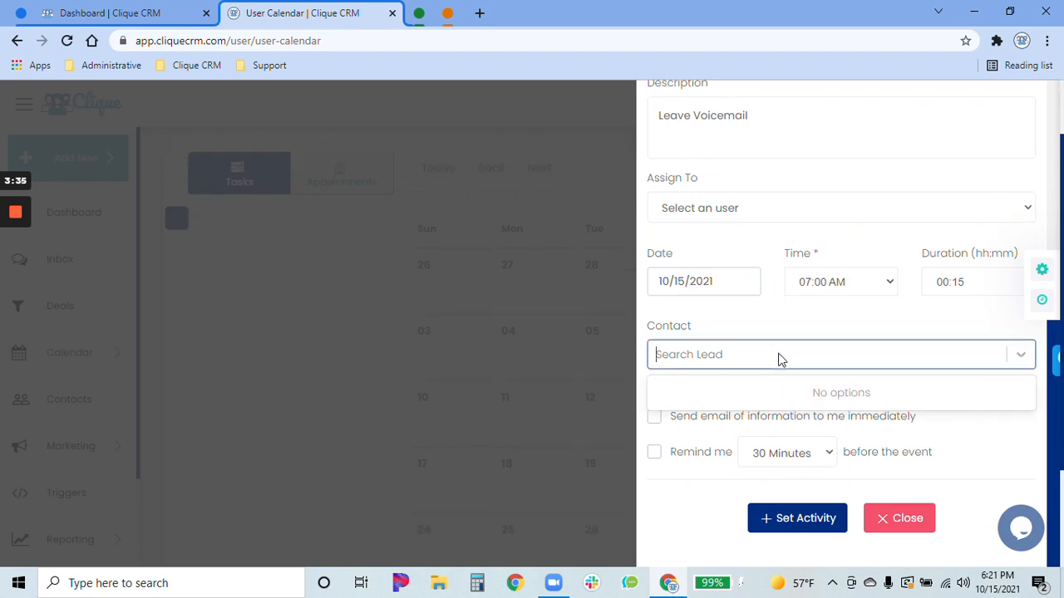
pyautogui.write('ron')
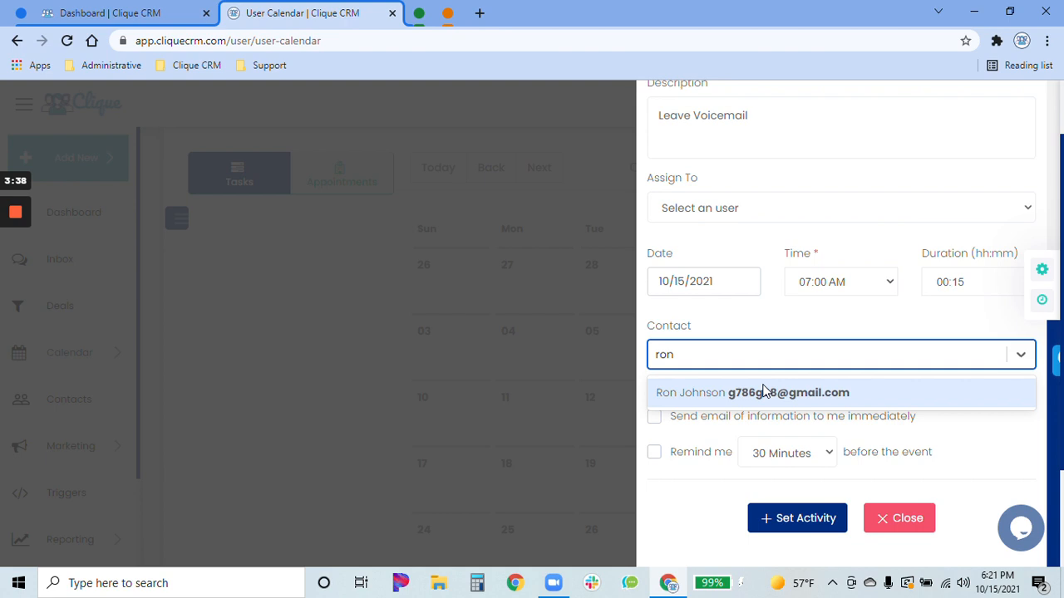
pyautogui.click(765, 391)
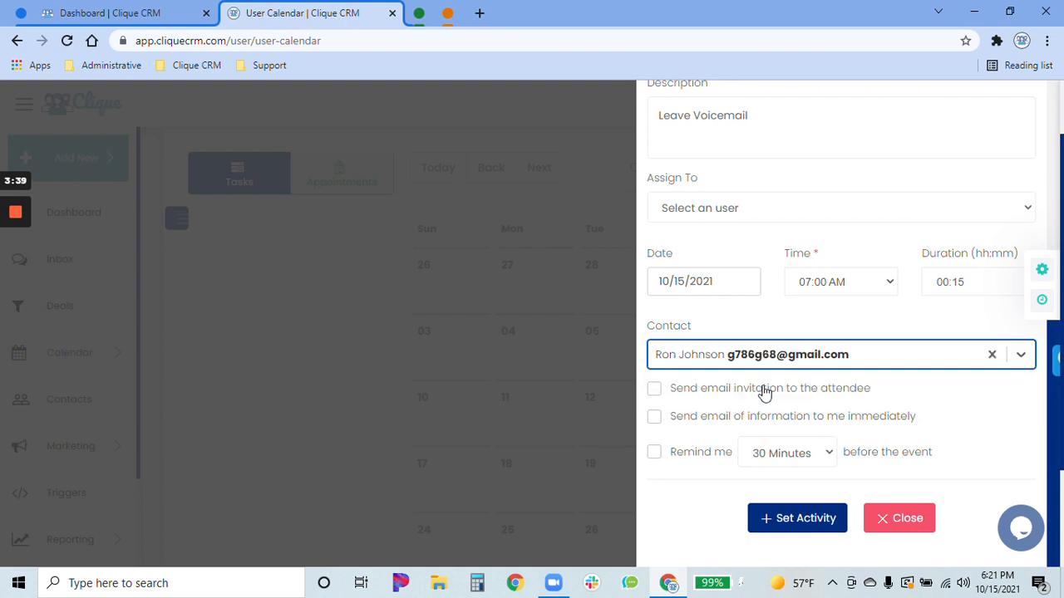
# - Set the call activity's time to 07:15 PM and its duration to 00:30
pyautogui.click(879, 287)
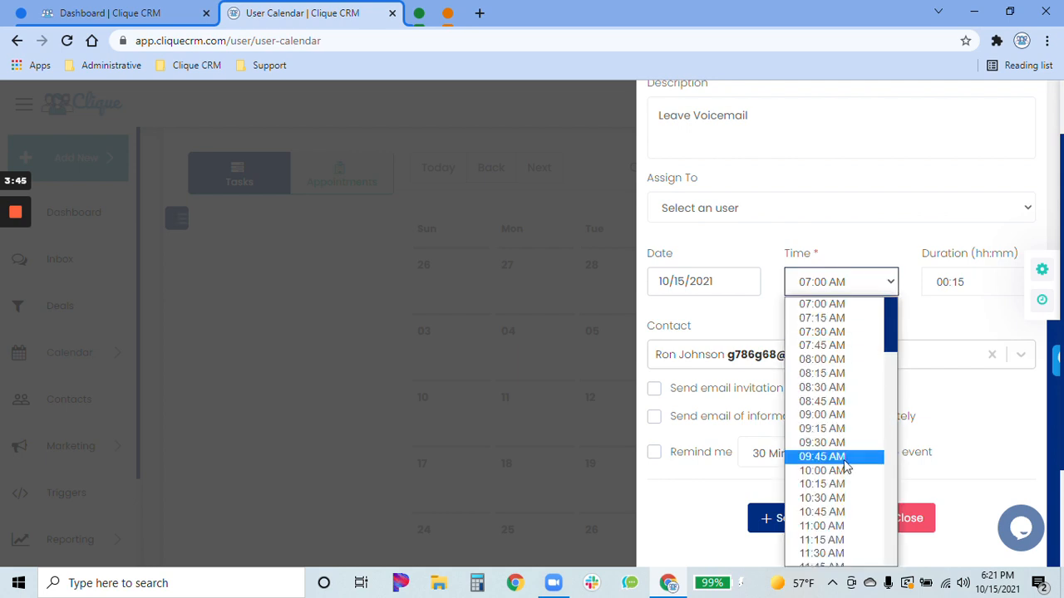
pyautogui.scroll(-3, 835, 494)
pyautogui.scroll(-3, 839, 492)
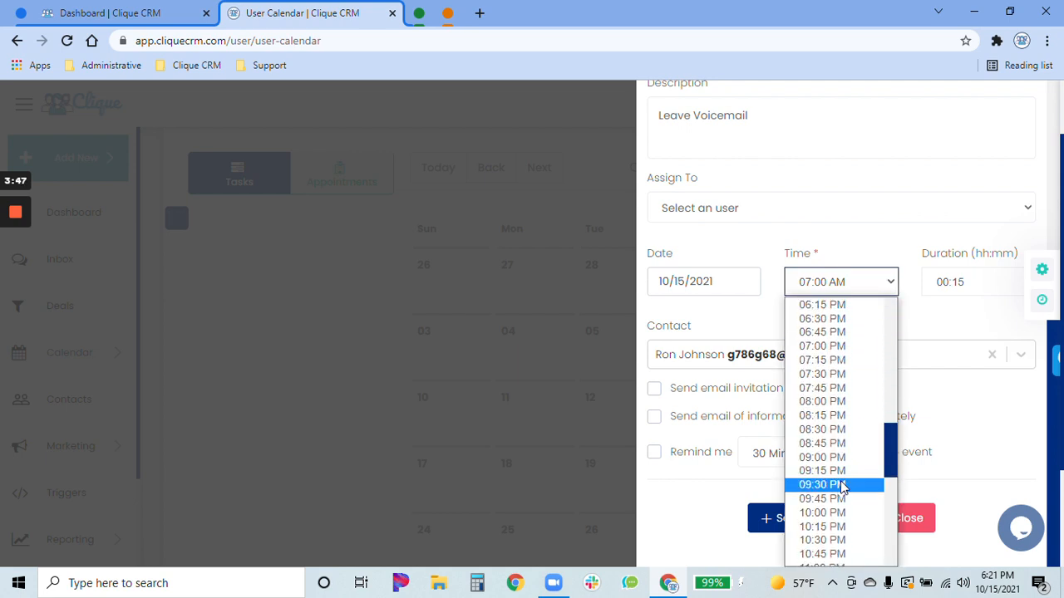
pyautogui.click(827, 360)
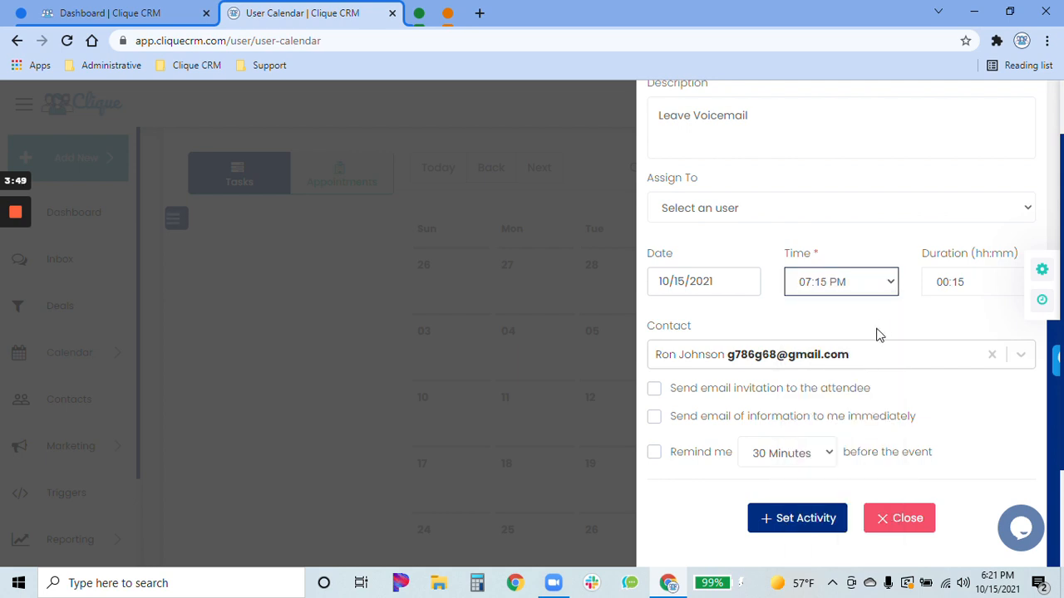
pyautogui.click(973, 285)
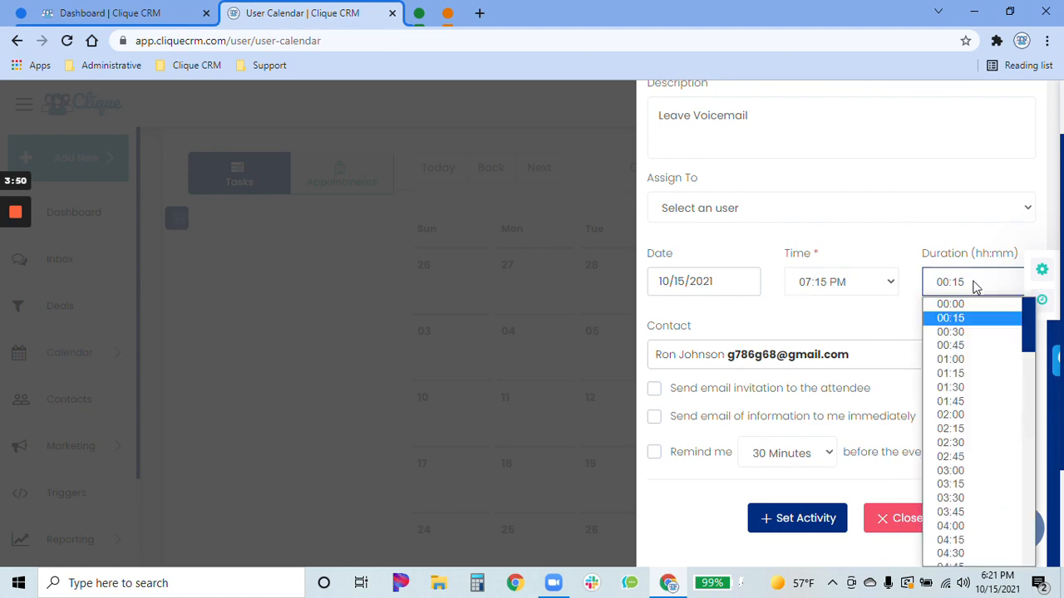
pyautogui.click(960, 334)
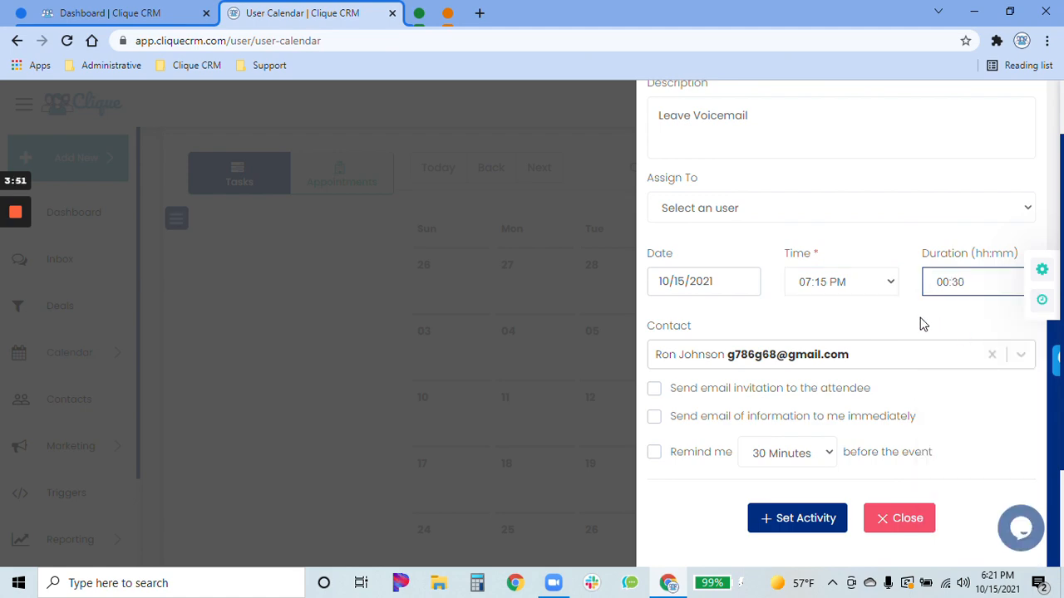
# - Save the call activity and filter today's task list to call tasks only
pyautogui.click(802, 524)
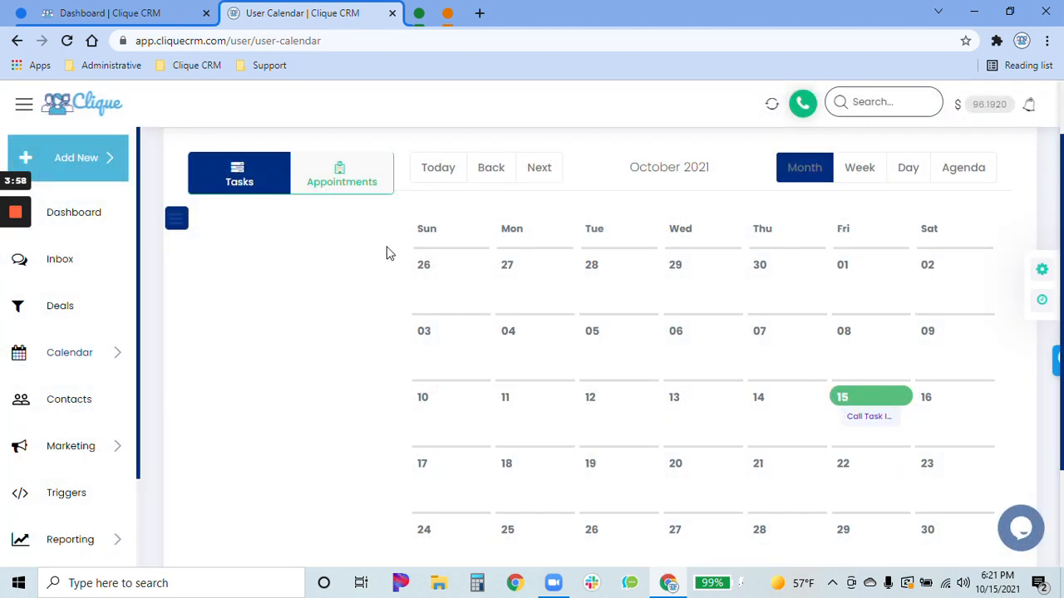
pyautogui.click(948, 174)
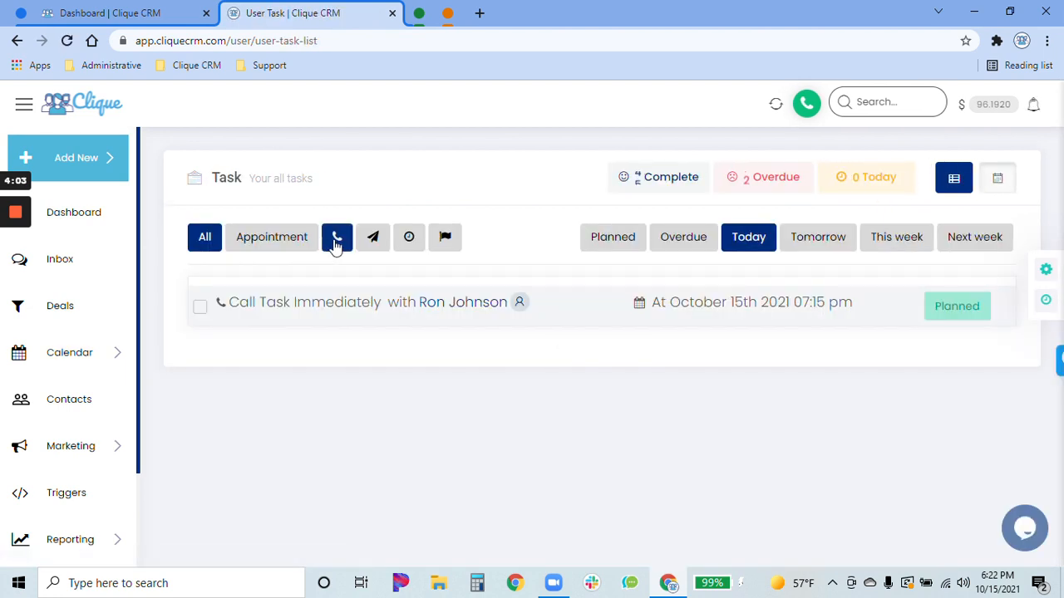
pyautogui.click(336, 241)
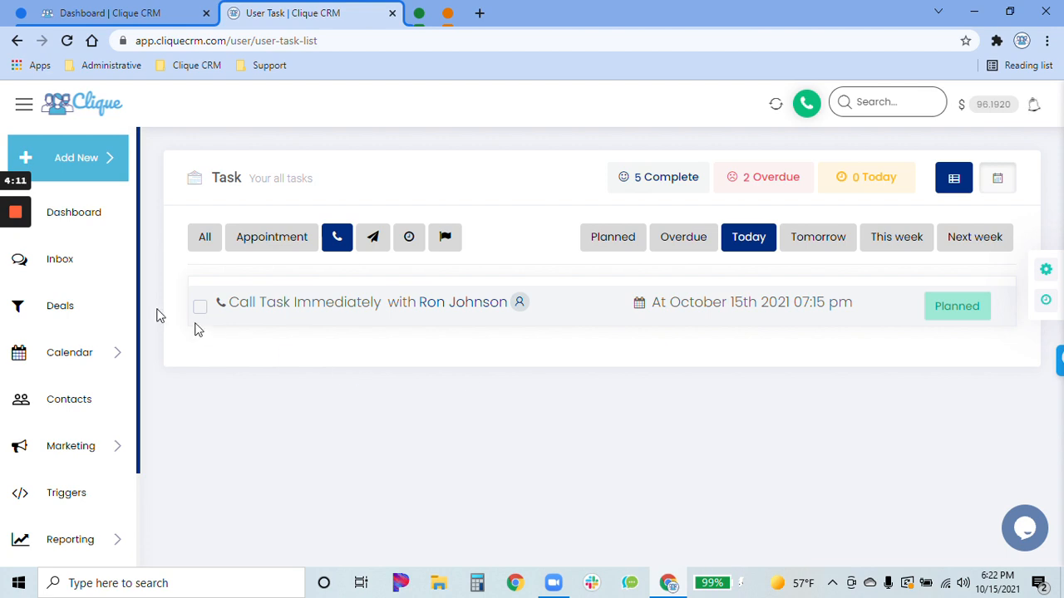
# - Open the forwarded-call conversation from 2 weeks ago in the inbox and go to the contact's task activity section
pyautogui.click(105, 264)
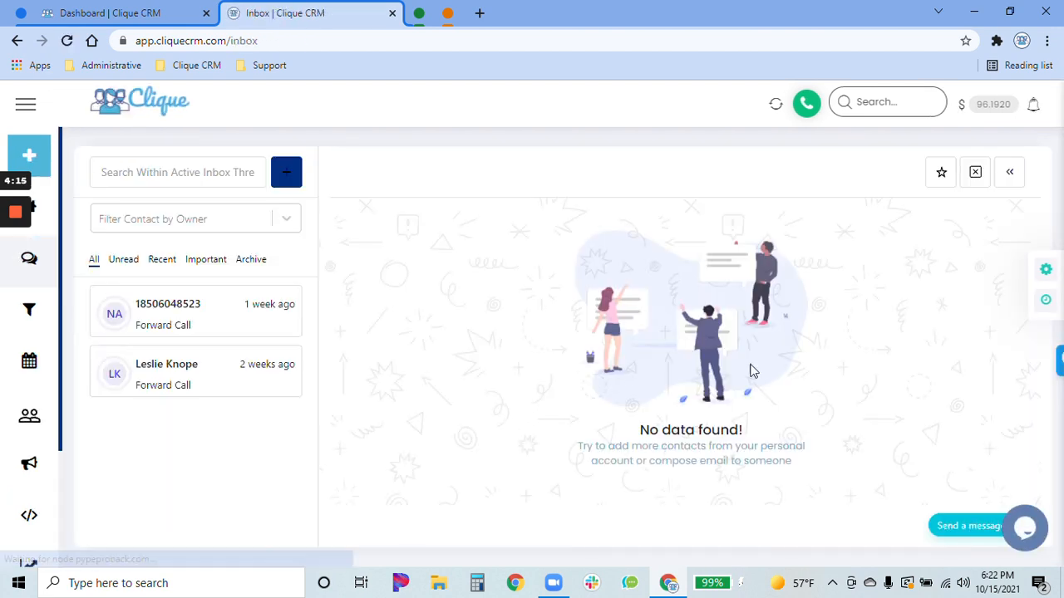
pyautogui.click(207, 389)
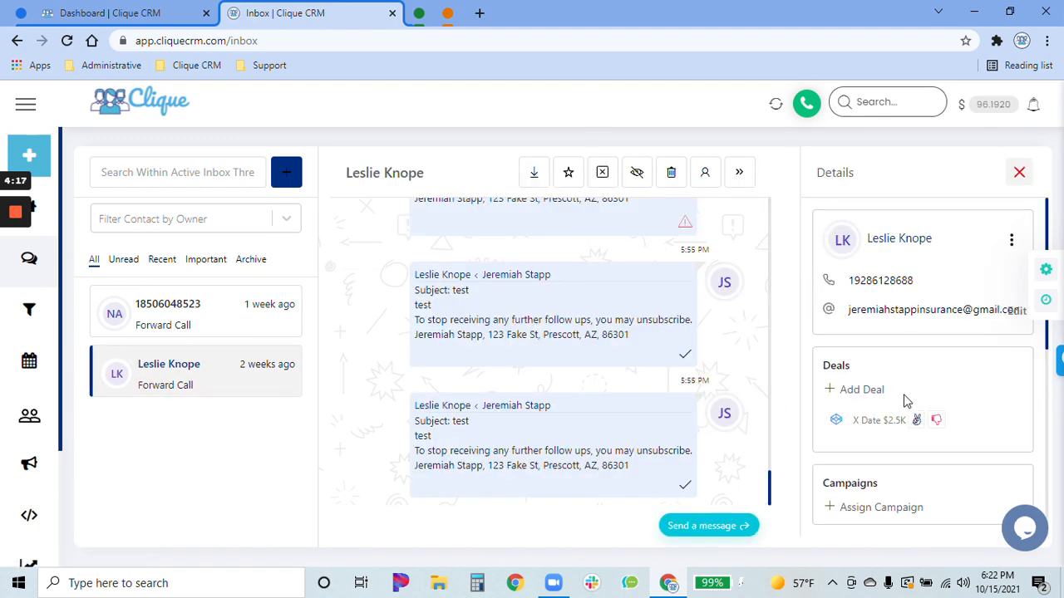
pyautogui.scroll(-2, 906, 391)
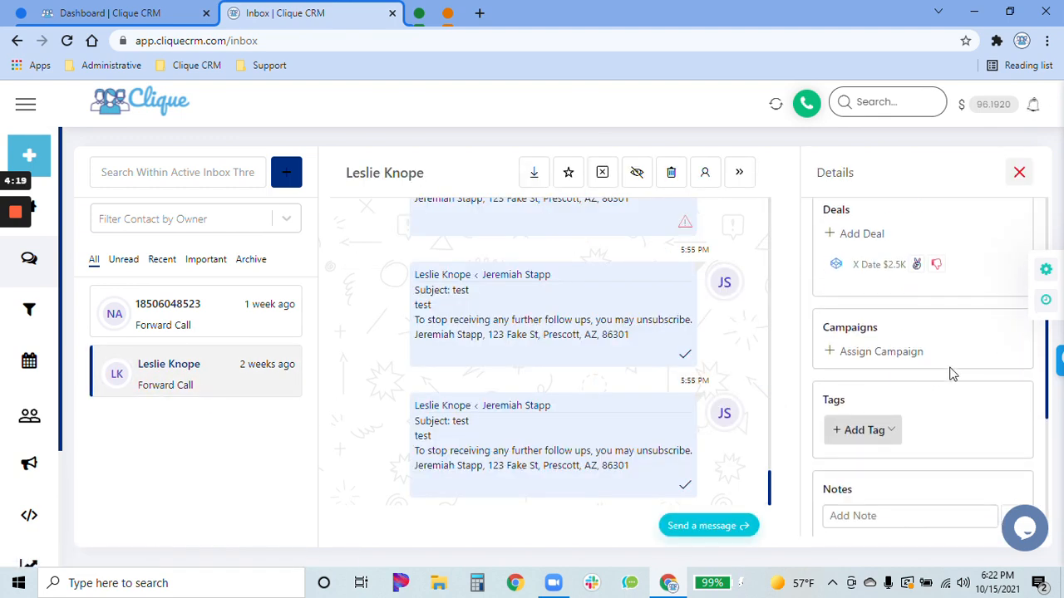
pyautogui.scroll(2, 950, 373)
pyautogui.scroll(-5, 924, 304)
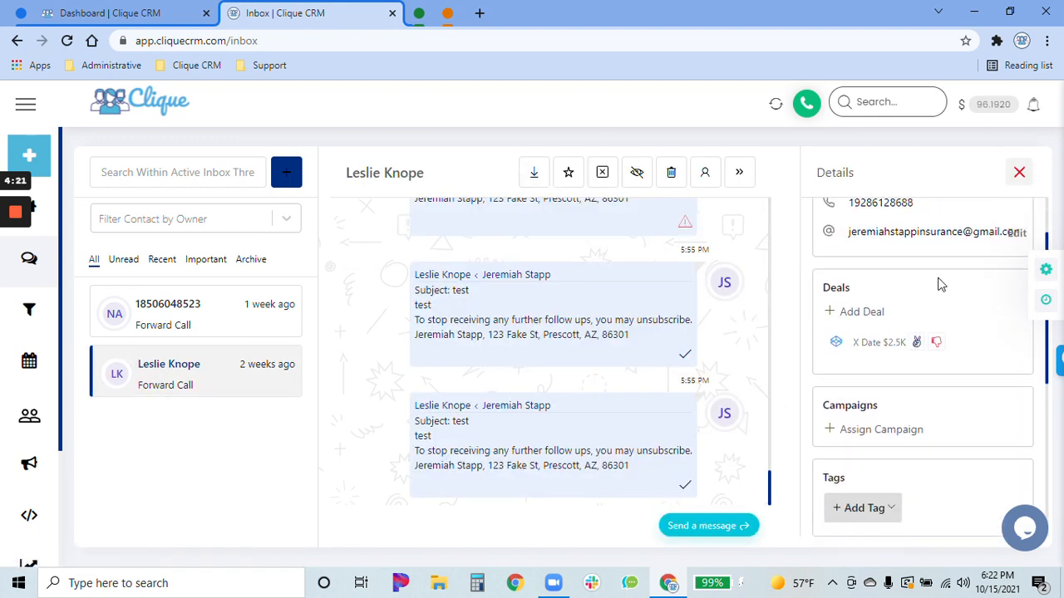
pyautogui.scroll(-1, 949, 289)
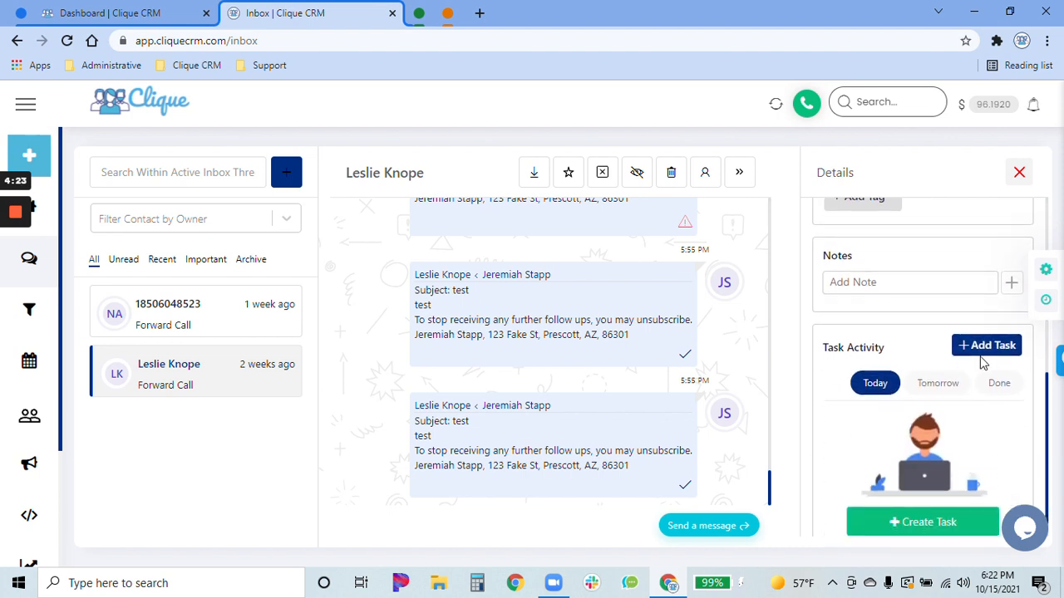
# - Add a Call activity for this contact titled "13f13f13" with "31f13f13f" as its description
pyautogui.click(987, 347)
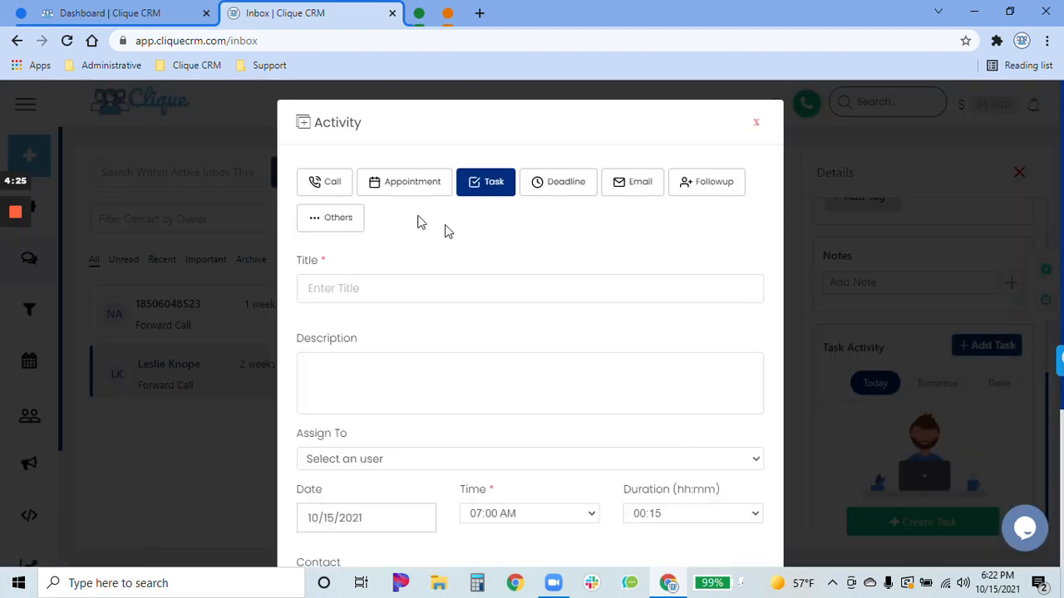
pyautogui.click(332, 193)
pyautogui.click(334, 289)
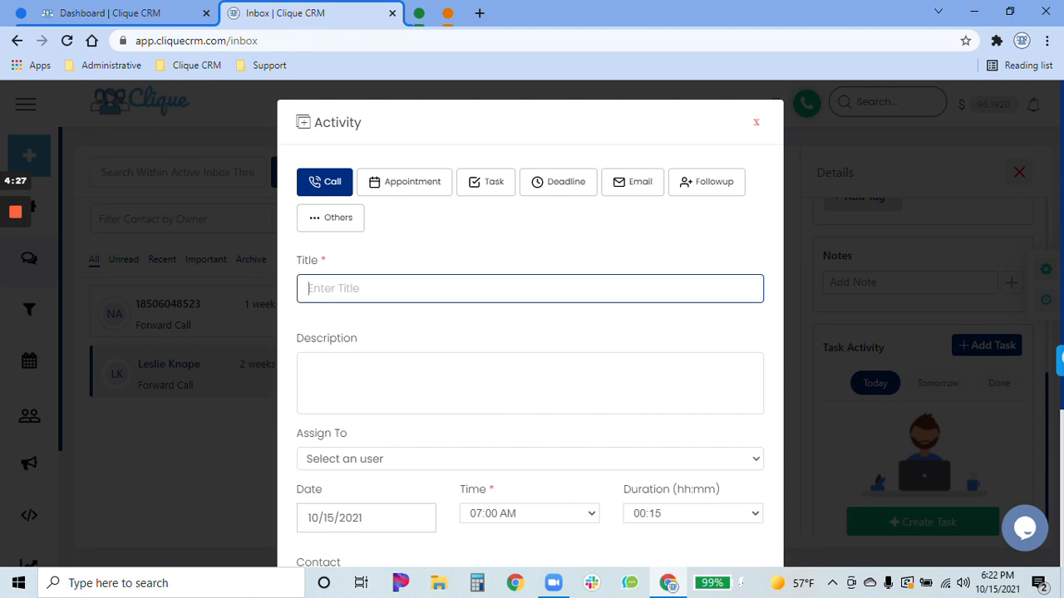
pyautogui.write('13f13f13')
pyautogui.press('Tab')
pyautogui.write('31f13f13f')
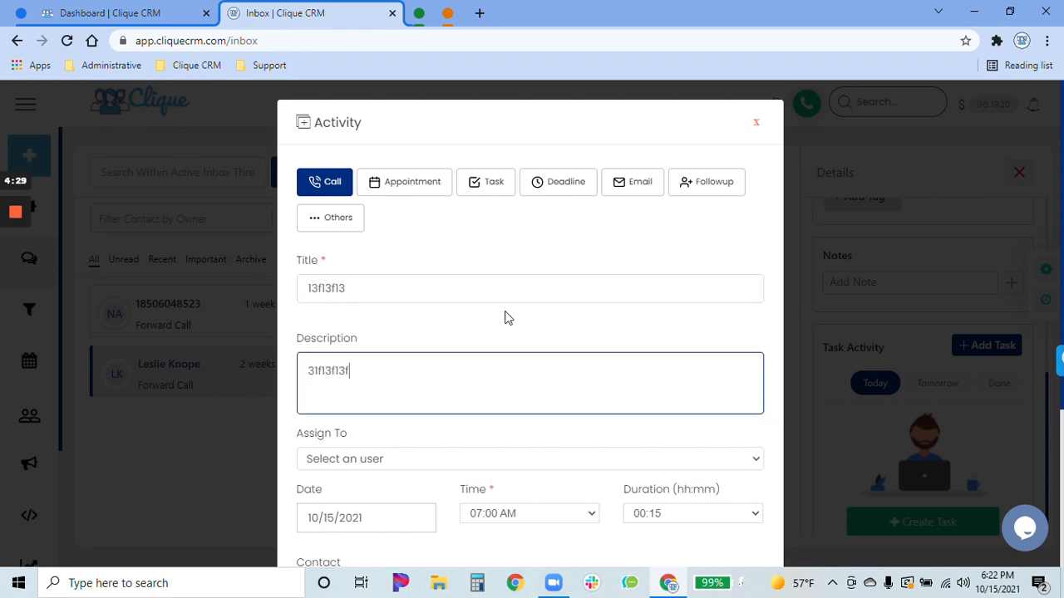
# - Set the call's time to 09:15 PM and its duration to 00:30, and create the activity
pyautogui.scroll(-1, 506, 316)
pyautogui.scroll(-1, 458, 366)
pyautogui.click(532, 359)
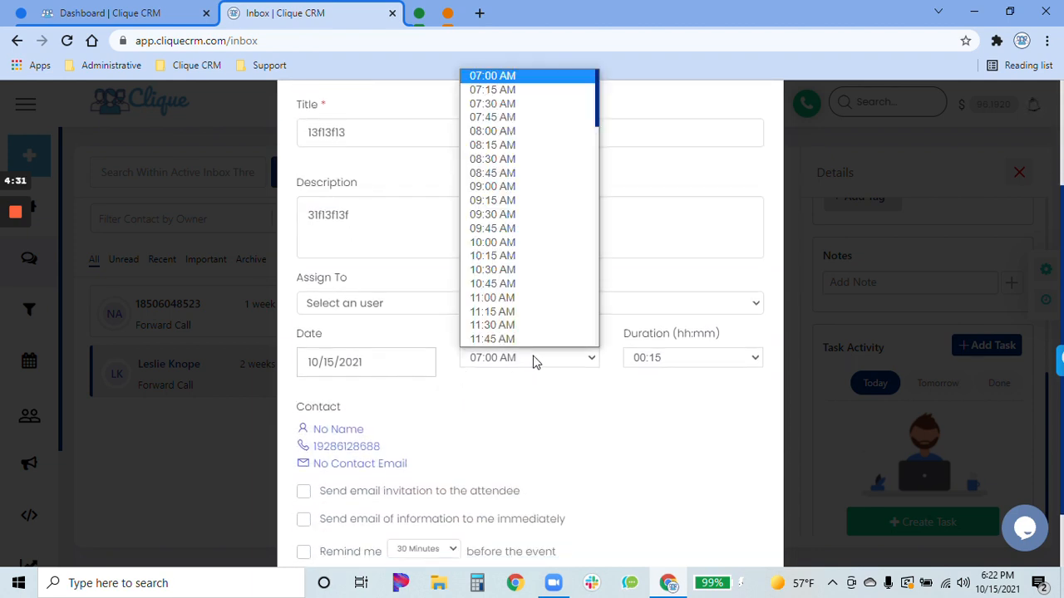
pyautogui.scroll(-10, 537, 270)
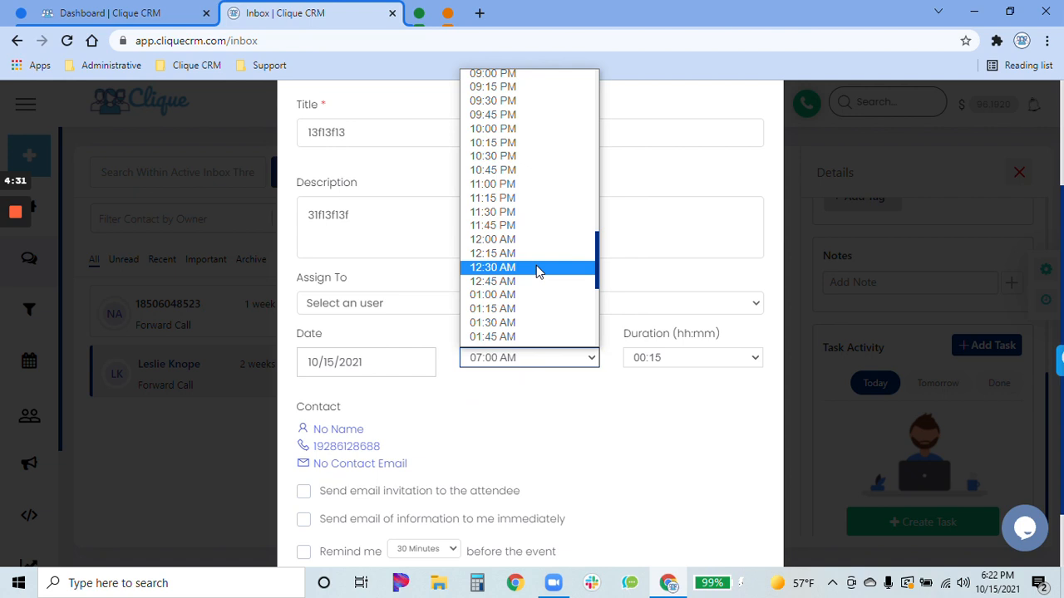
pyautogui.click(545, 88)
pyautogui.click(705, 362)
pyautogui.scroll(-1, 690, 304)
pyautogui.click(680, 286)
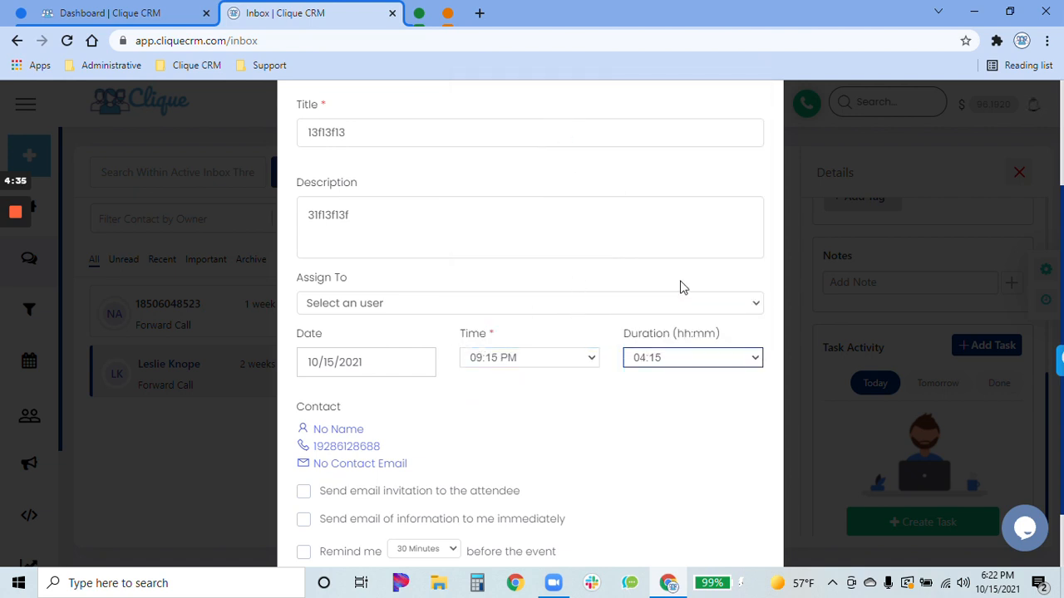
pyautogui.click(670, 358)
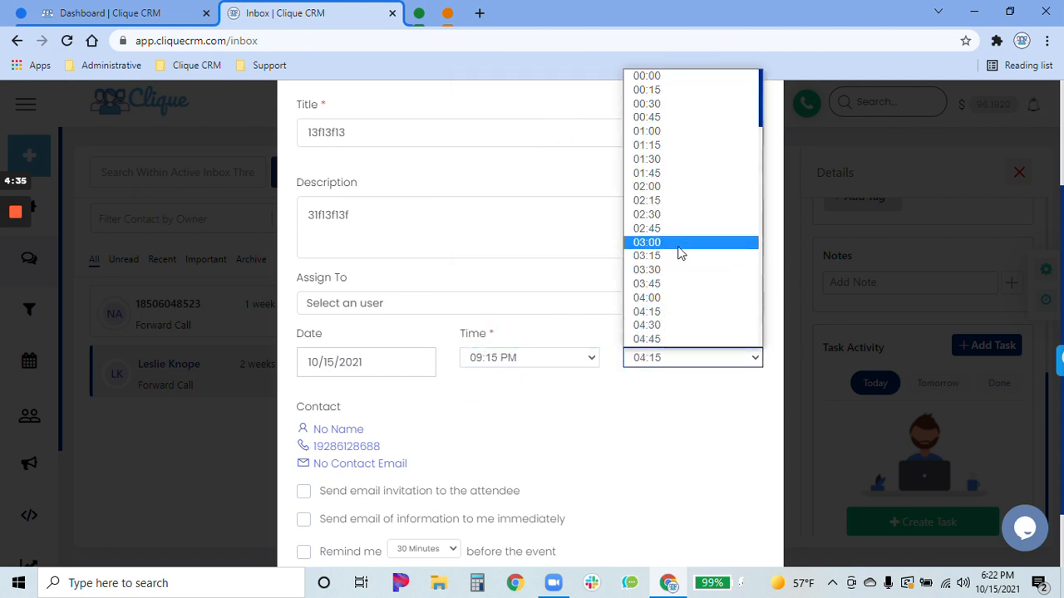
pyautogui.click(659, 104)
pyautogui.scroll(-2, 556, 415)
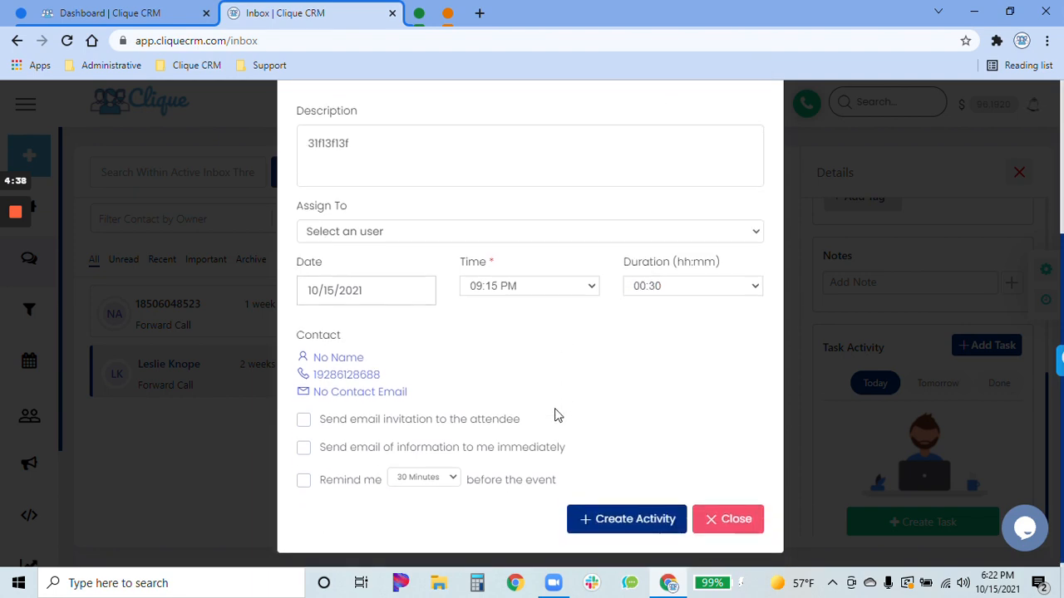
pyautogui.click(630, 517)
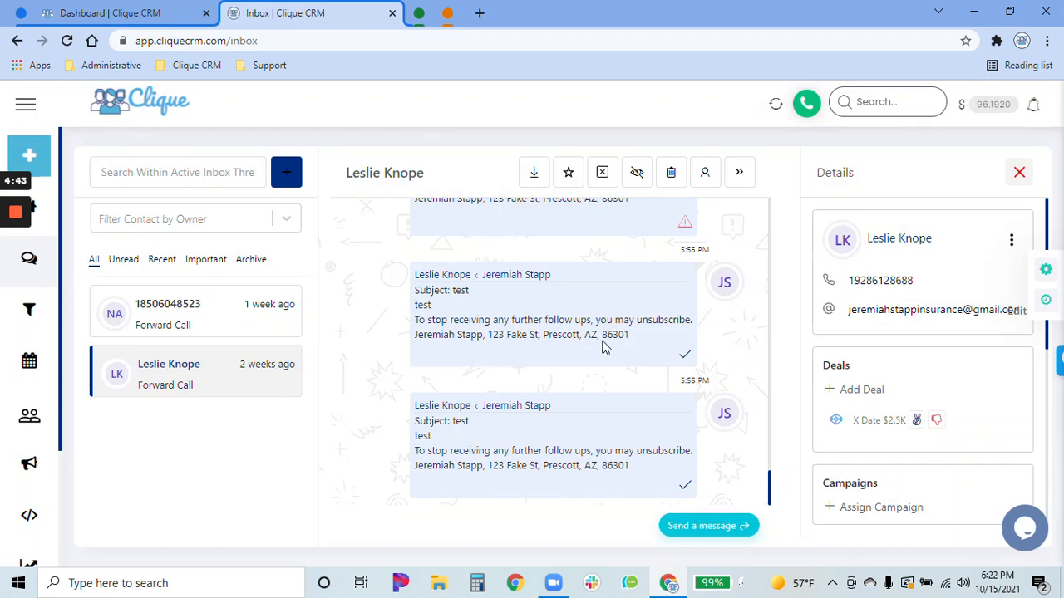
# - Return to the calendar's task list view and show only today's call tasks
pyautogui.click(42, 366)
pyautogui.click(172, 195)
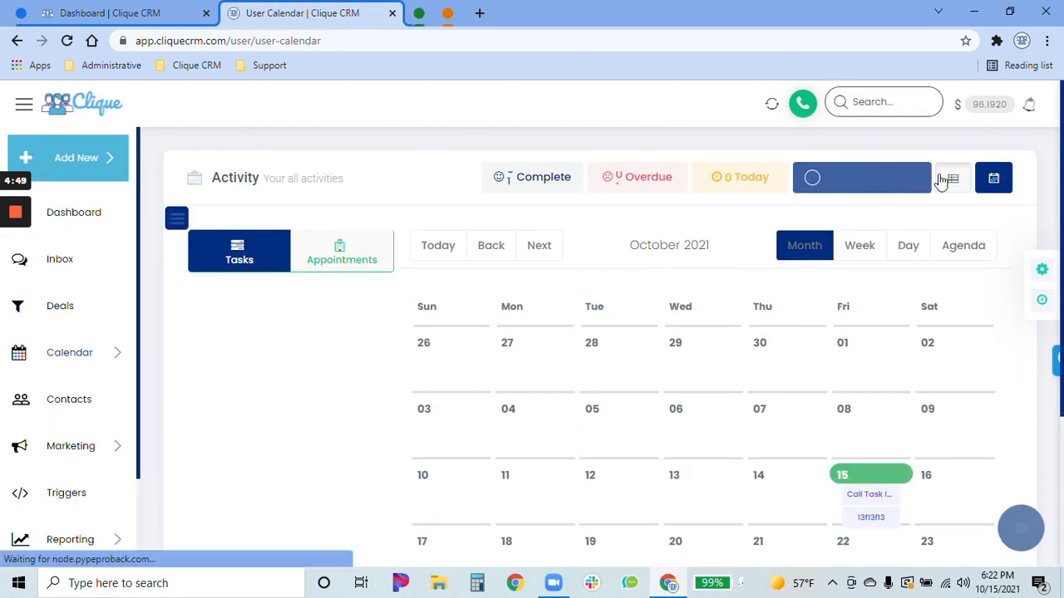
pyautogui.click(954, 181)
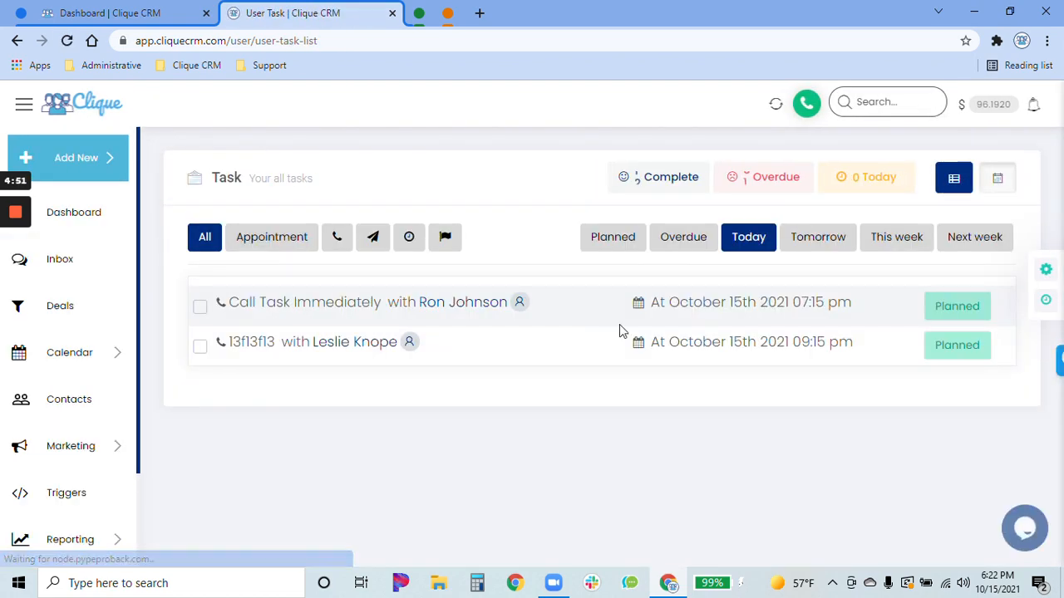
pyautogui.click(332, 246)
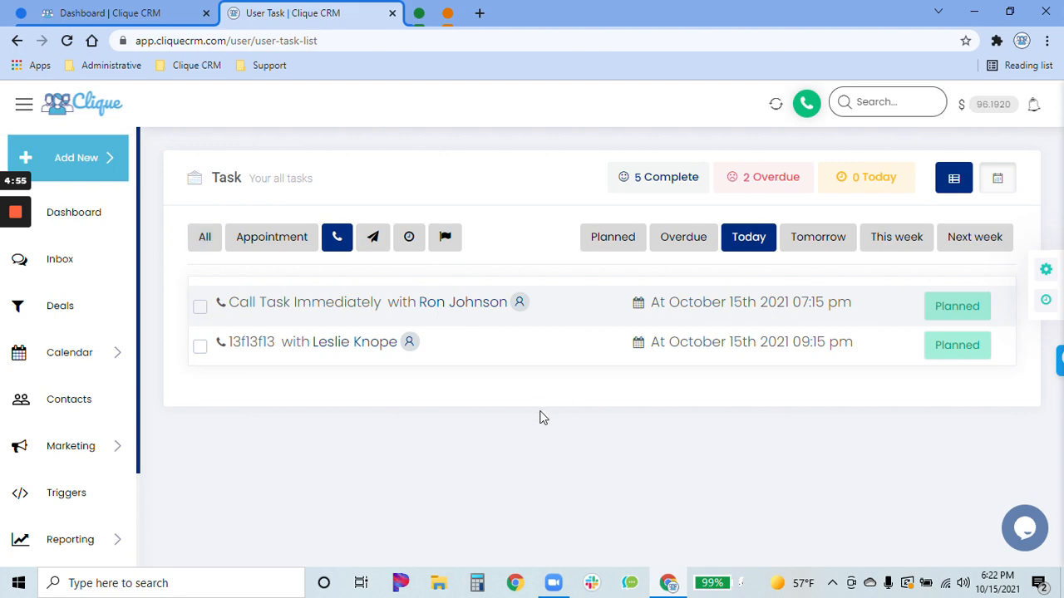
# - Review the tasks on the contact card linked to the "Call Task Immediately" task and close the card
pyautogui.click(492, 304)
pyautogui.scroll(-6, 648, 323)
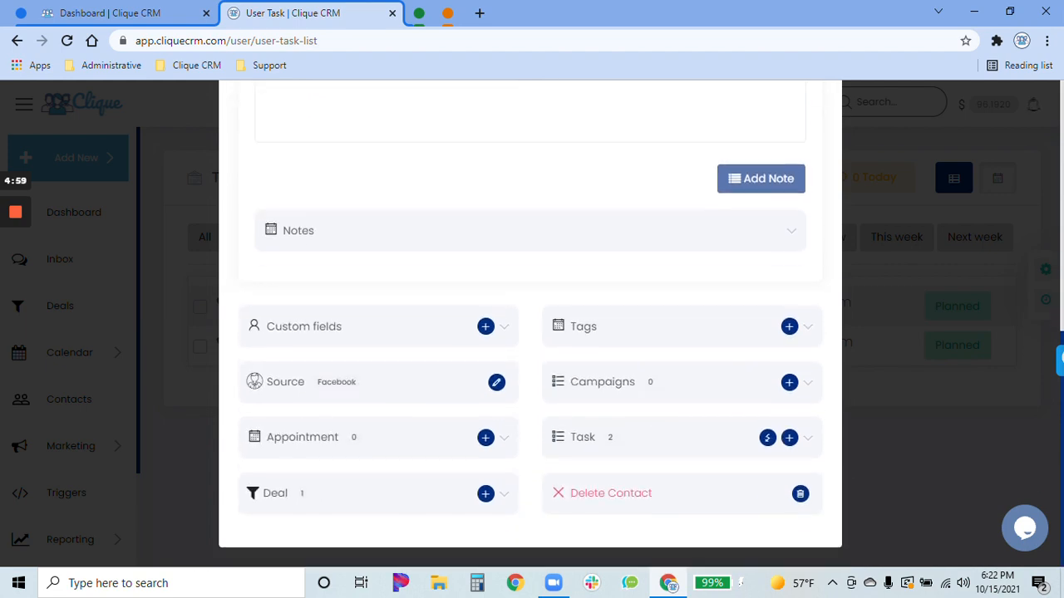
pyautogui.click(808, 440)
pyautogui.scroll(-2, 656, 361)
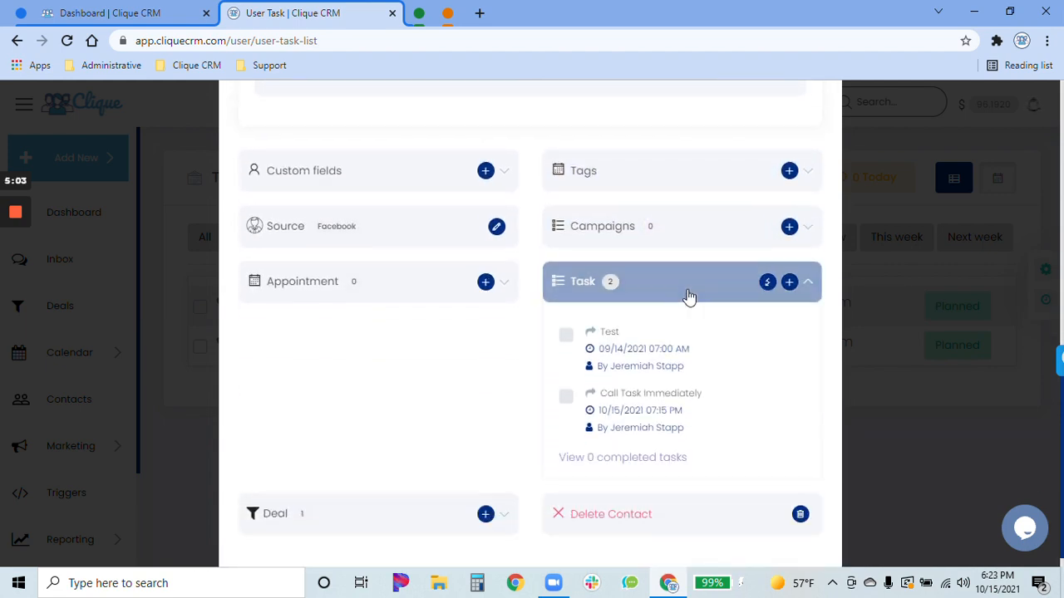
pyautogui.scroll(8, 773, 475)
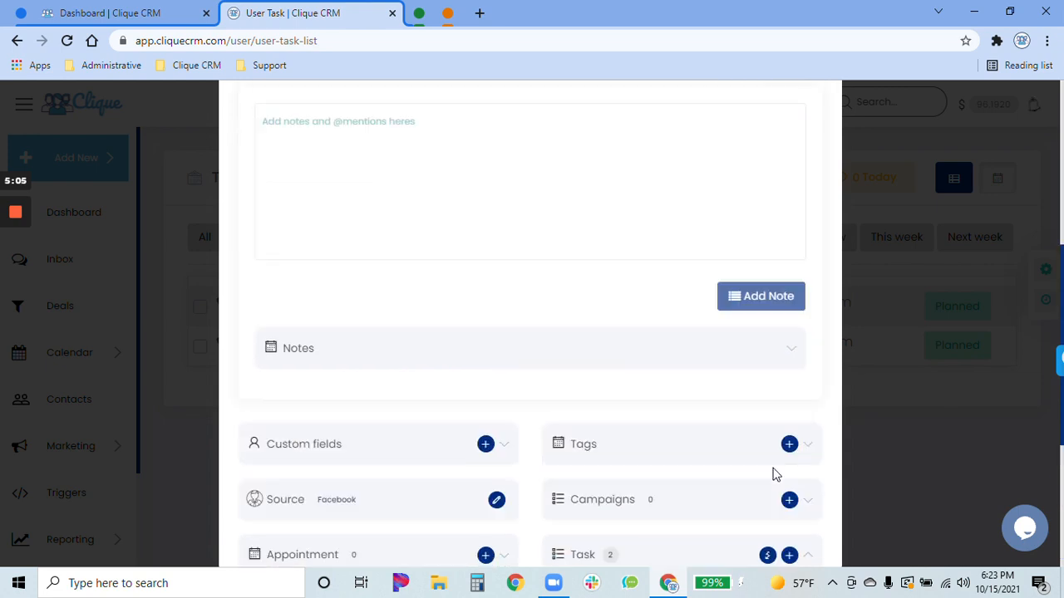
pyautogui.click(813, 122)
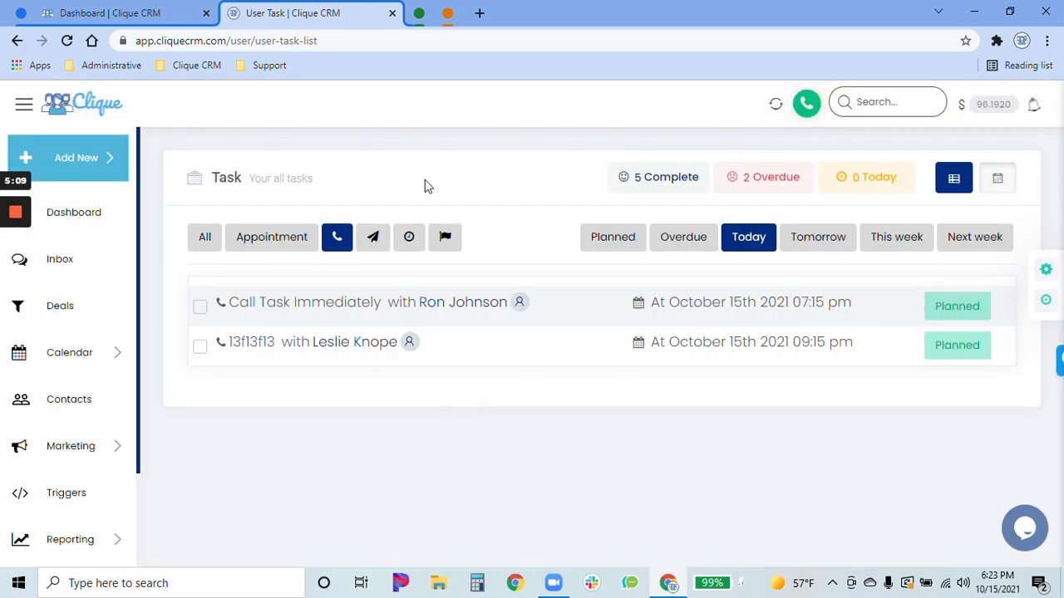
# - Go to the marketing campaigns and open the "Quote Given" campaign at its daily follow-up schedule
pyautogui.click(108, 462)
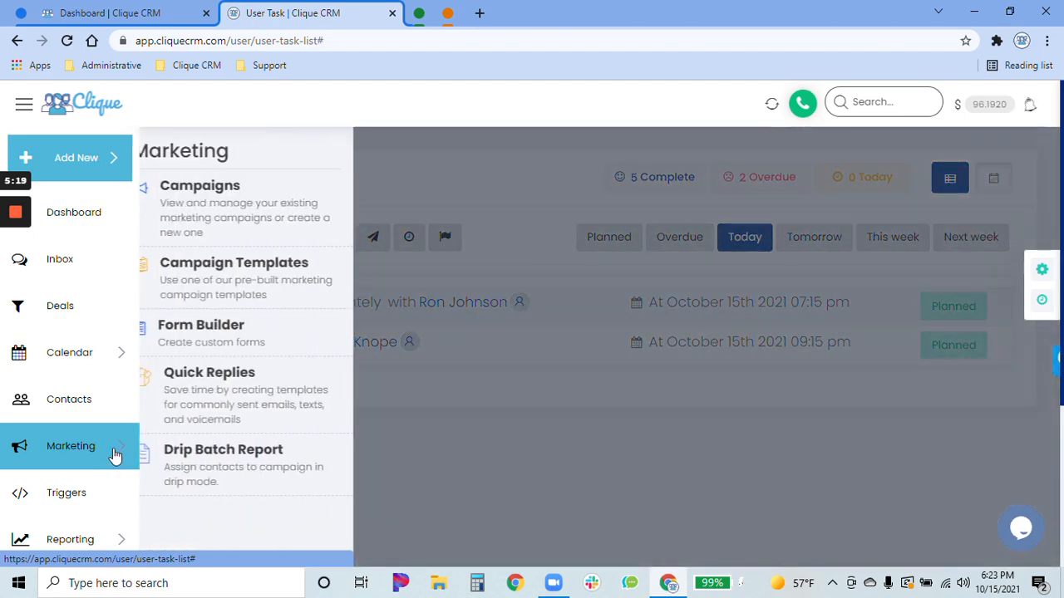
pyautogui.click(238, 225)
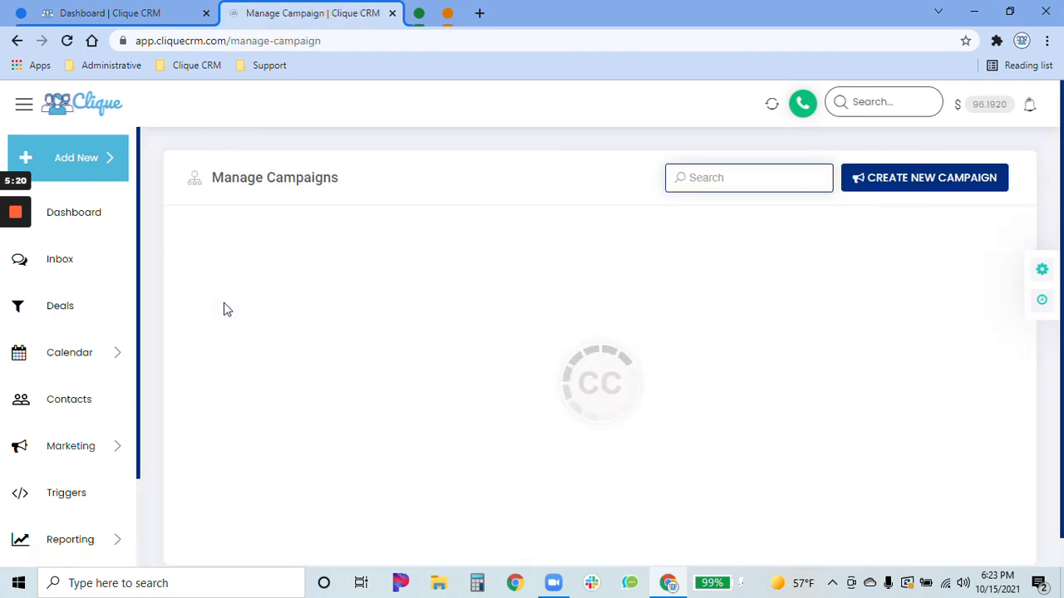
pyautogui.click(95, 459)
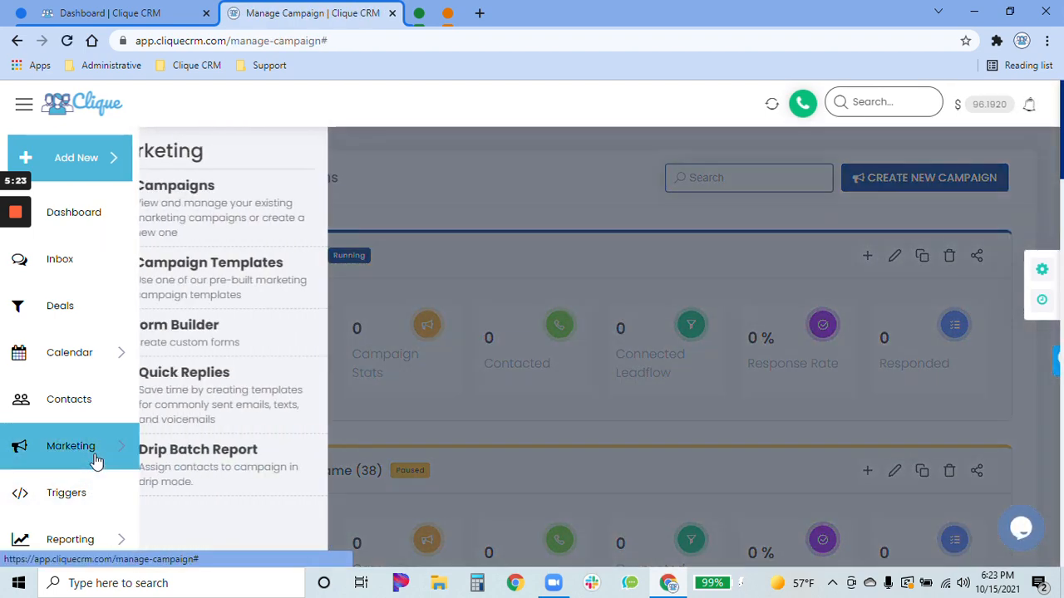
pyautogui.click(257, 218)
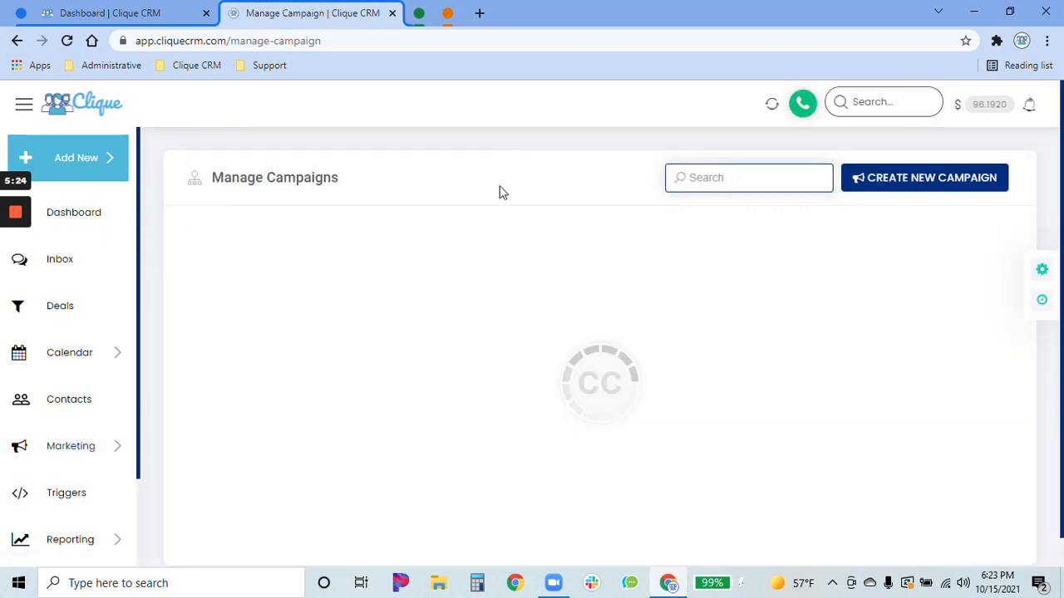
pyautogui.click(276, 256)
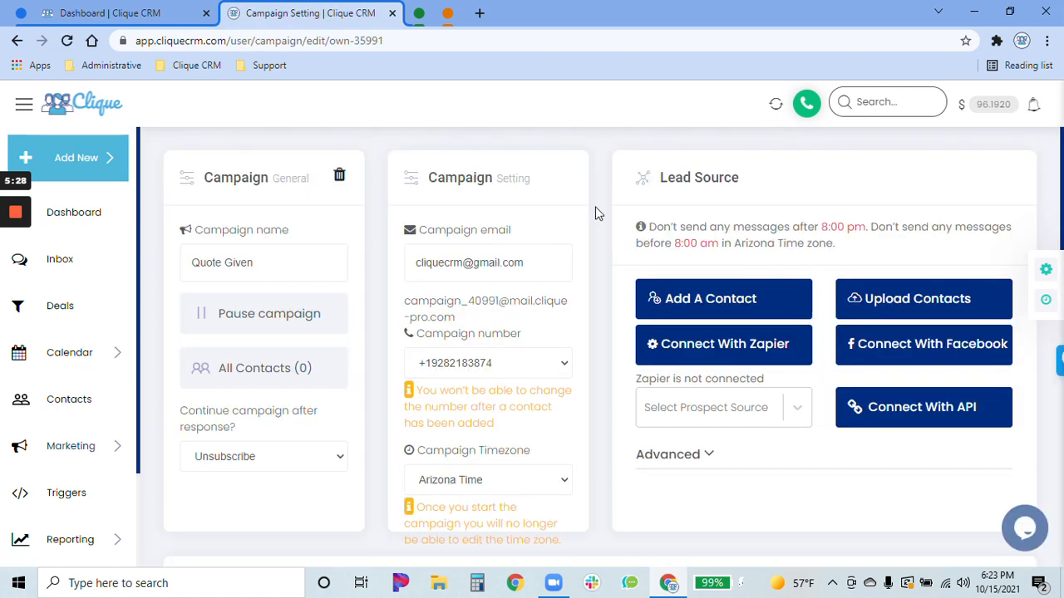
pyautogui.scroll(-5, 594, 213)
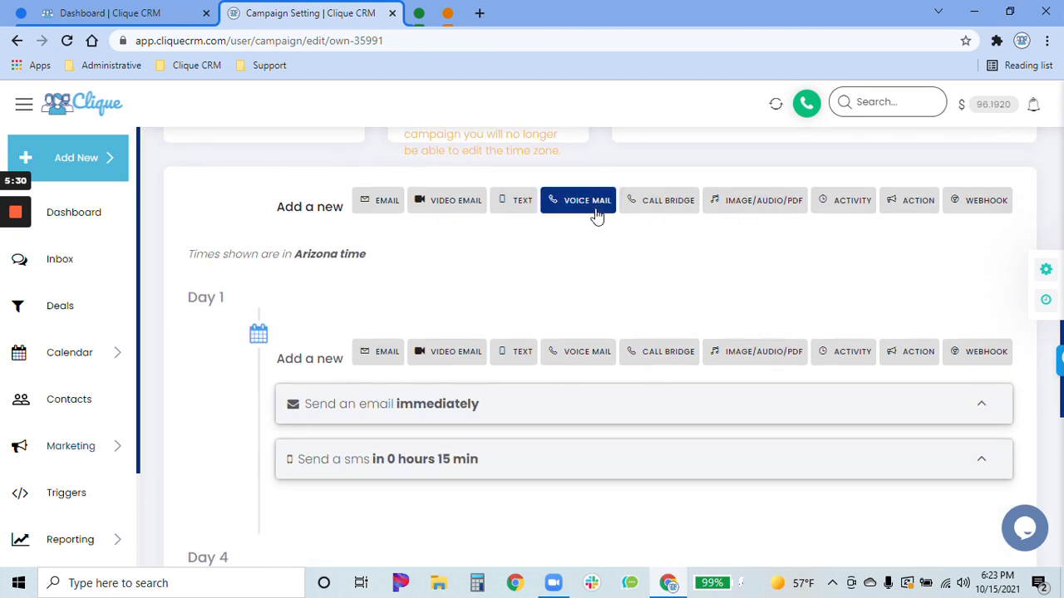
pyautogui.scroll(-2, 283, 341)
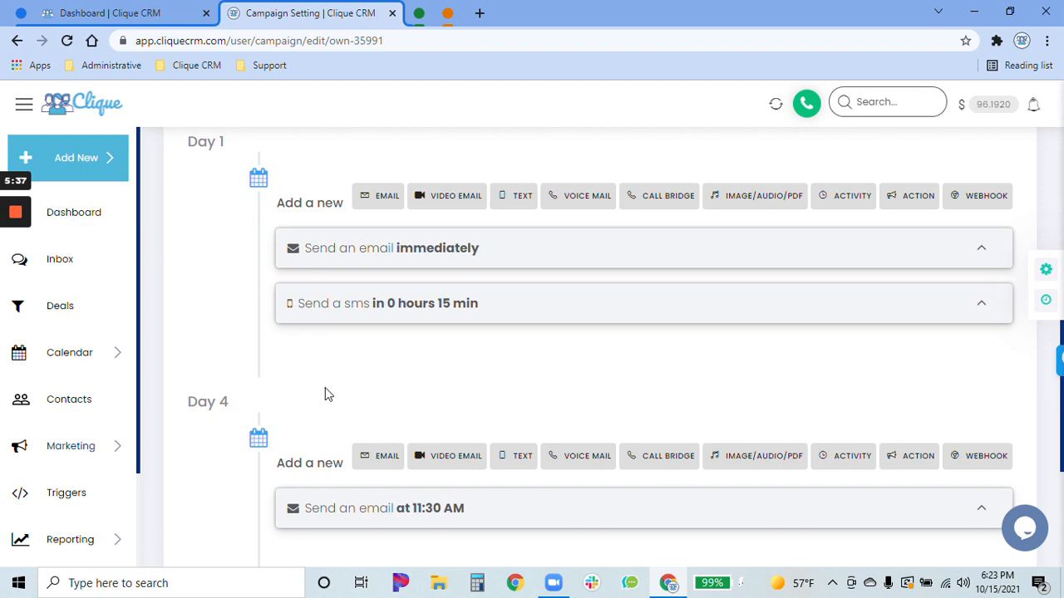
# - Start a Call activity under Day 1 of the campaign with the title "Leave Voicemail", leaving its description blank
pyautogui.click(863, 201)
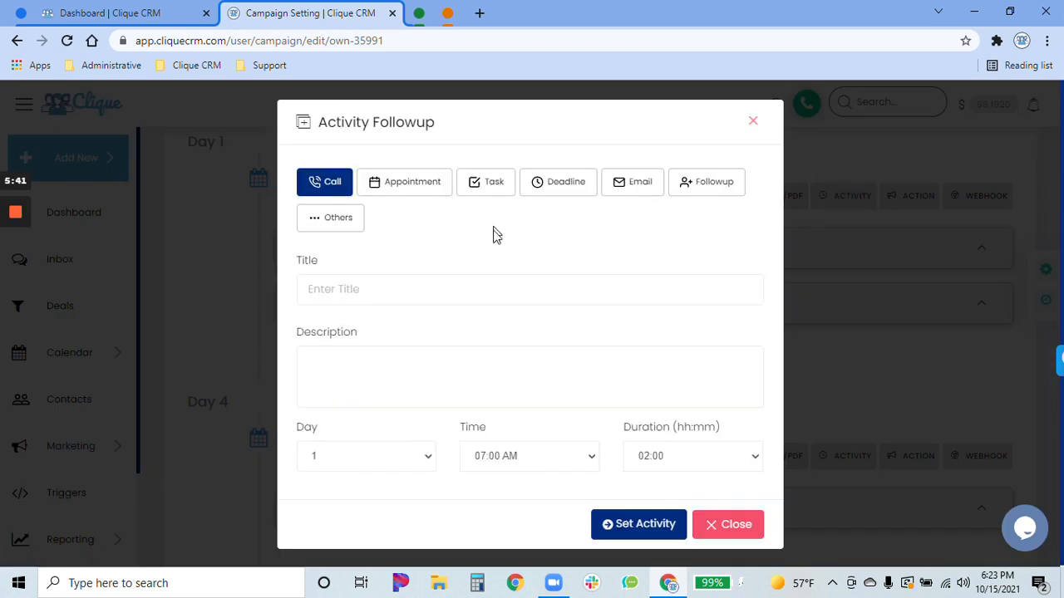
pyautogui.click(379, 289)
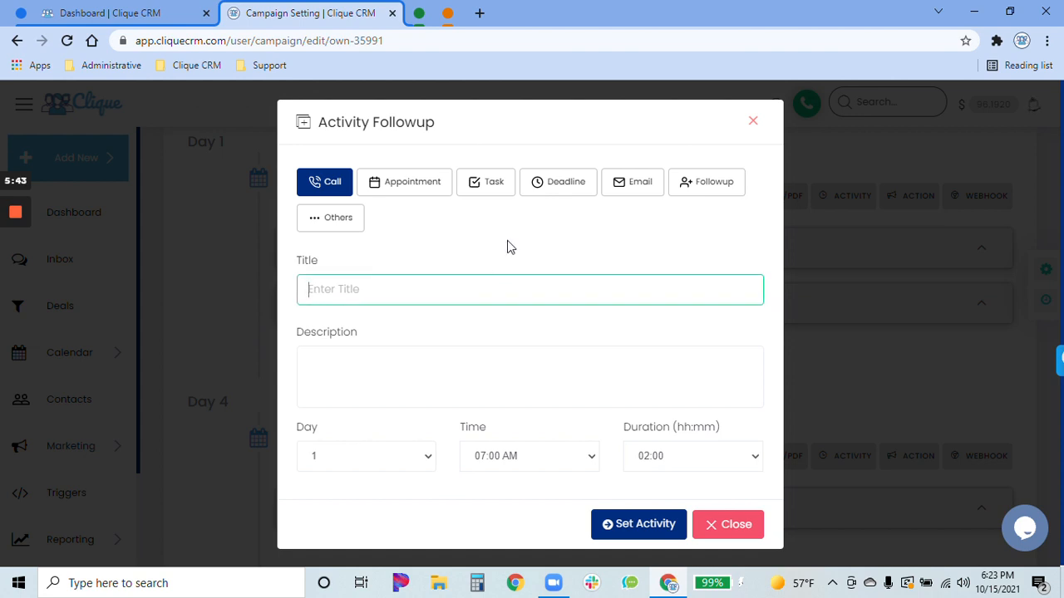
pyautogui.write('L')
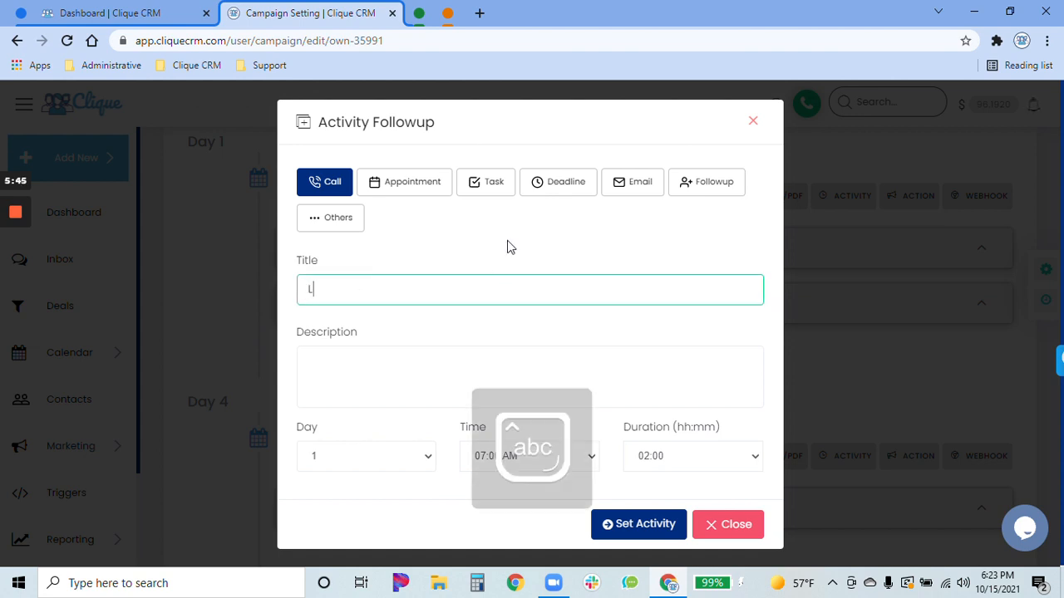
pyautogui.write('eave Voicemail')
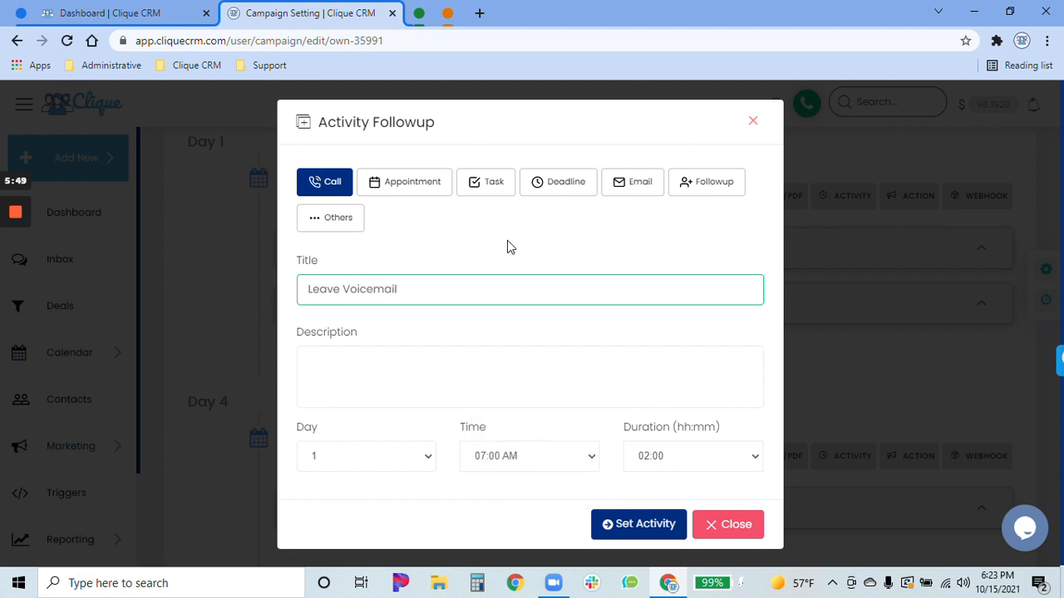
pyautogui.click(510, 247)
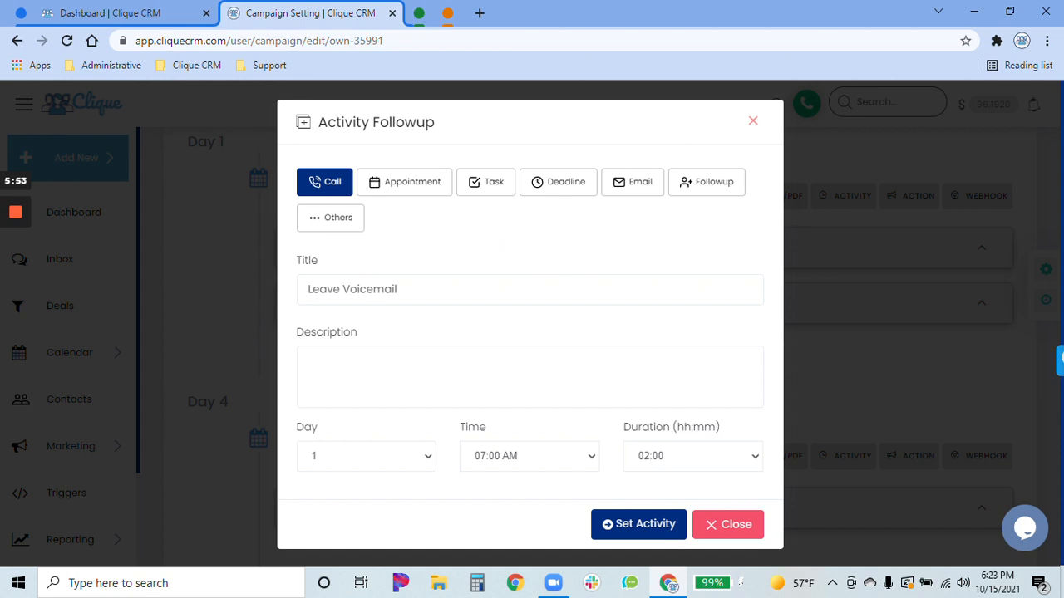
pyautogui.click(490, 376)
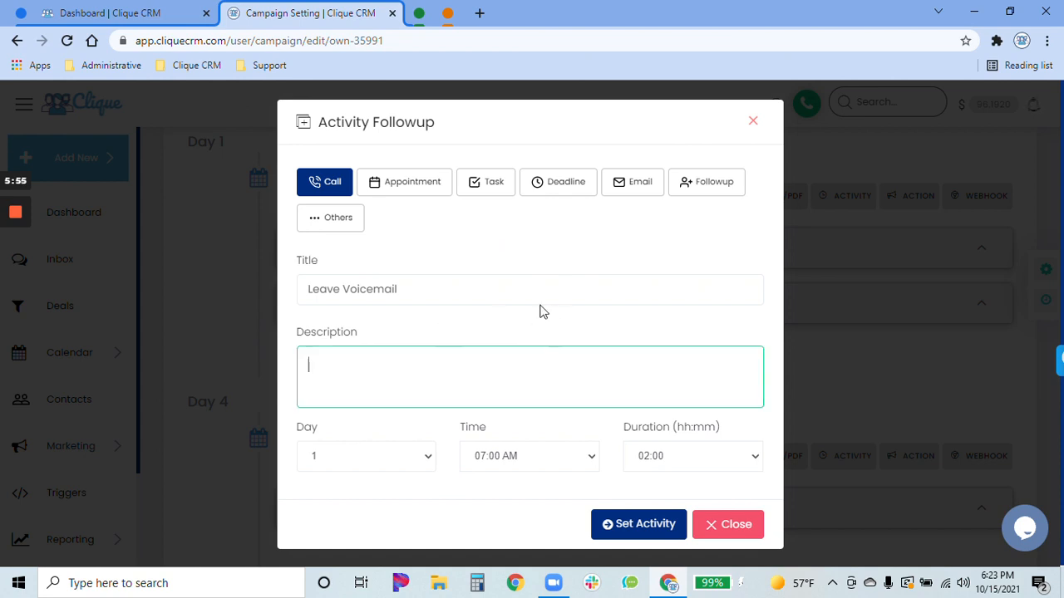
# - Schedule the call activity for day 1 at 07:00 AM with a duration of 00:15, and add it to the campaign
pyautogui.click(394, 465)
pyautogui.scroll(-1, 397, 298)
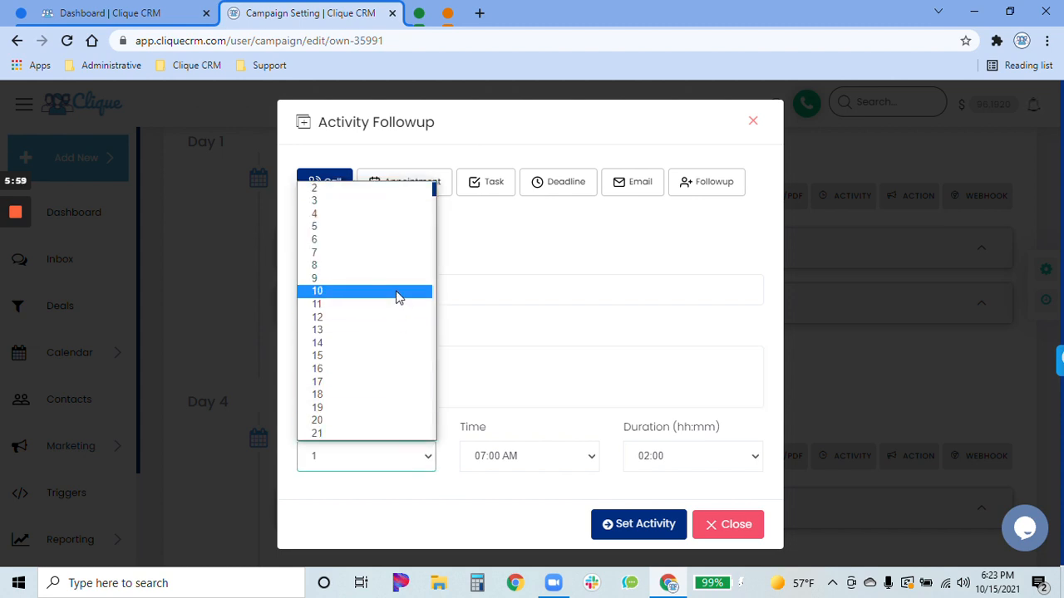
pyautogui.scroll(1, 397, 295)
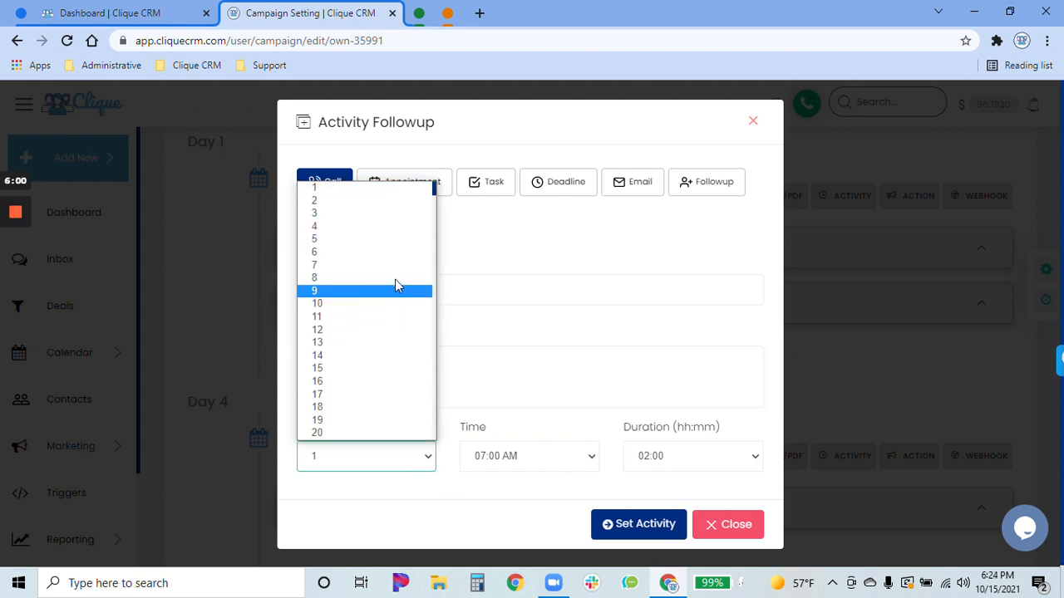
pyautogui.click(385, 194)
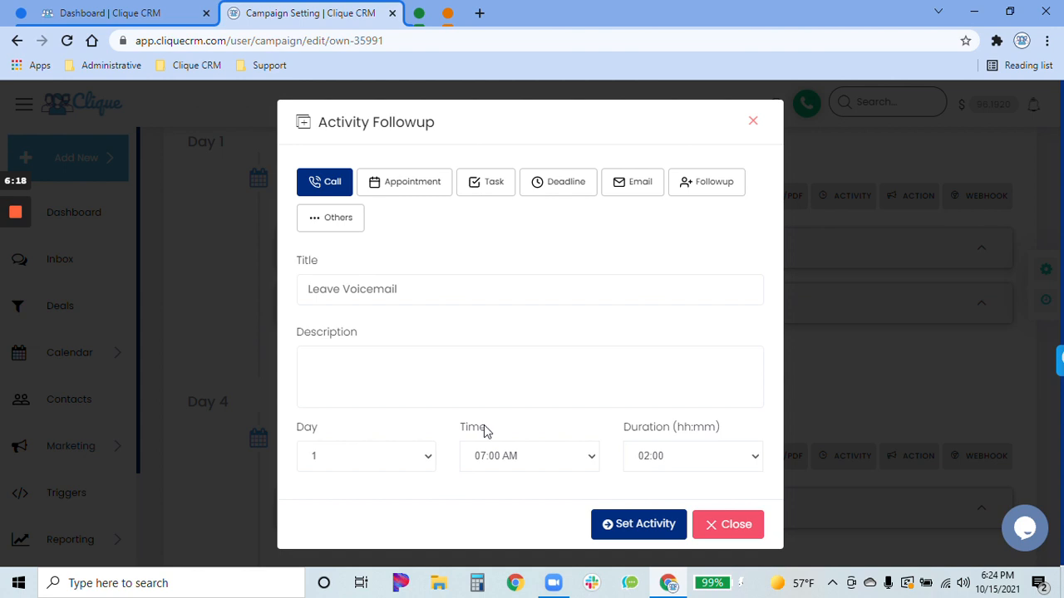
pyautogui.click(551, 459)
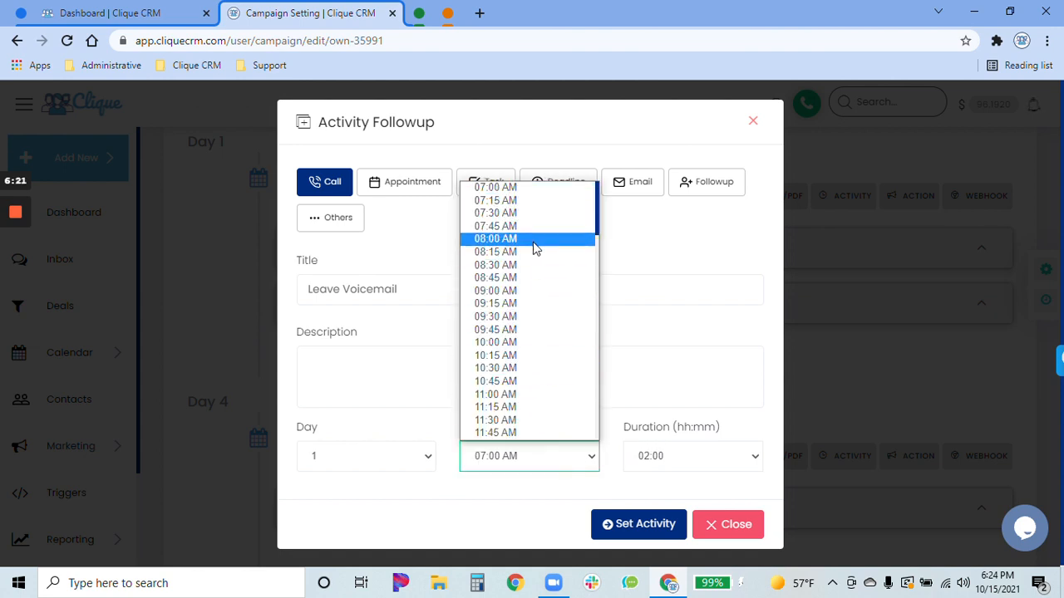
pyautogui.click(542, 190)
pyautogui.click(546, 266)
pyautogui.scroll(-1, 619, 261)
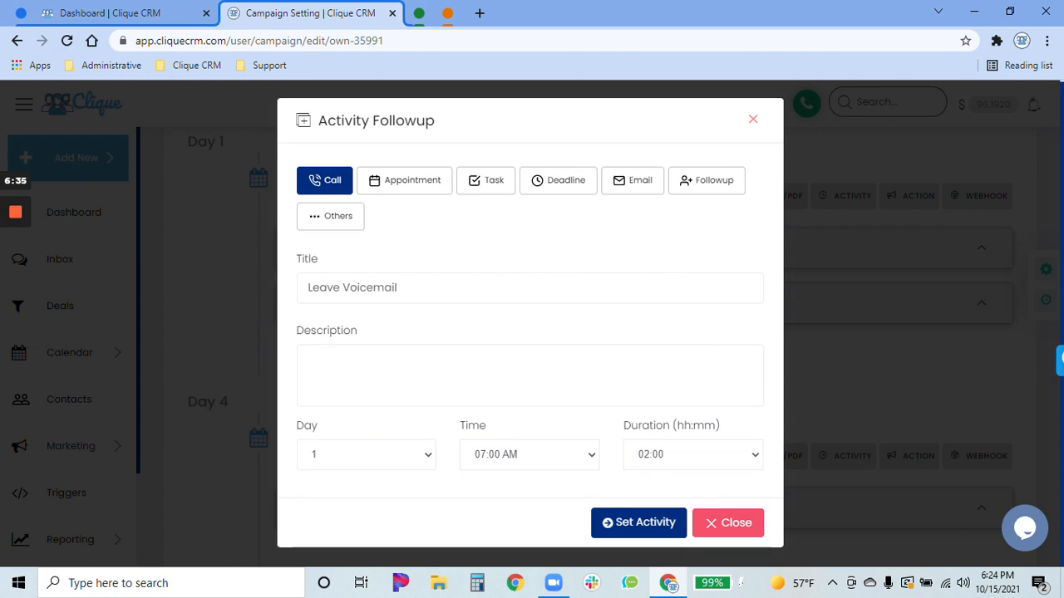
pyautogui.click(664, 468)
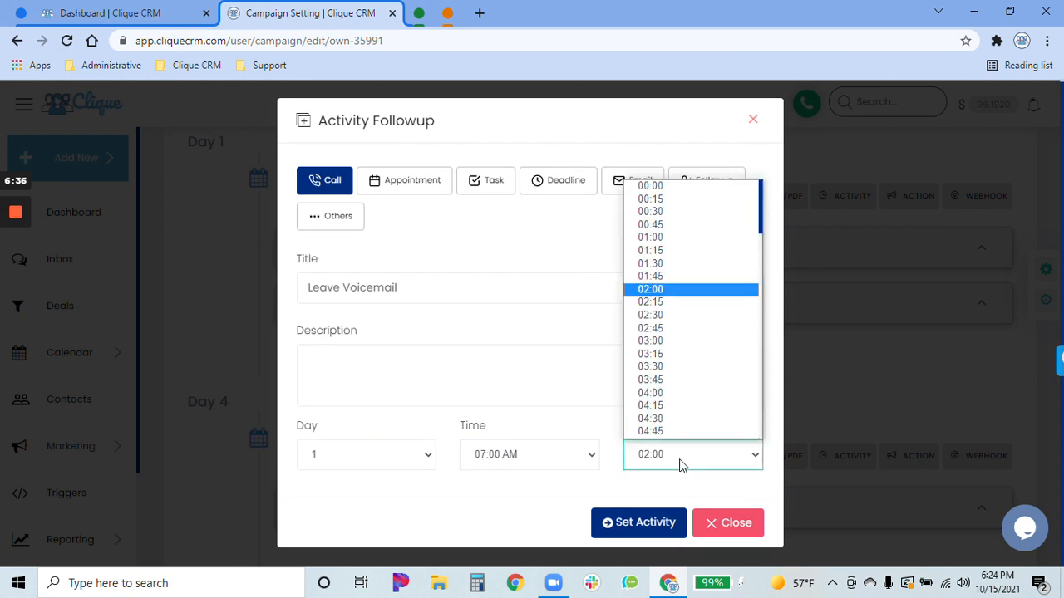
pyautogui.click(707, 200)
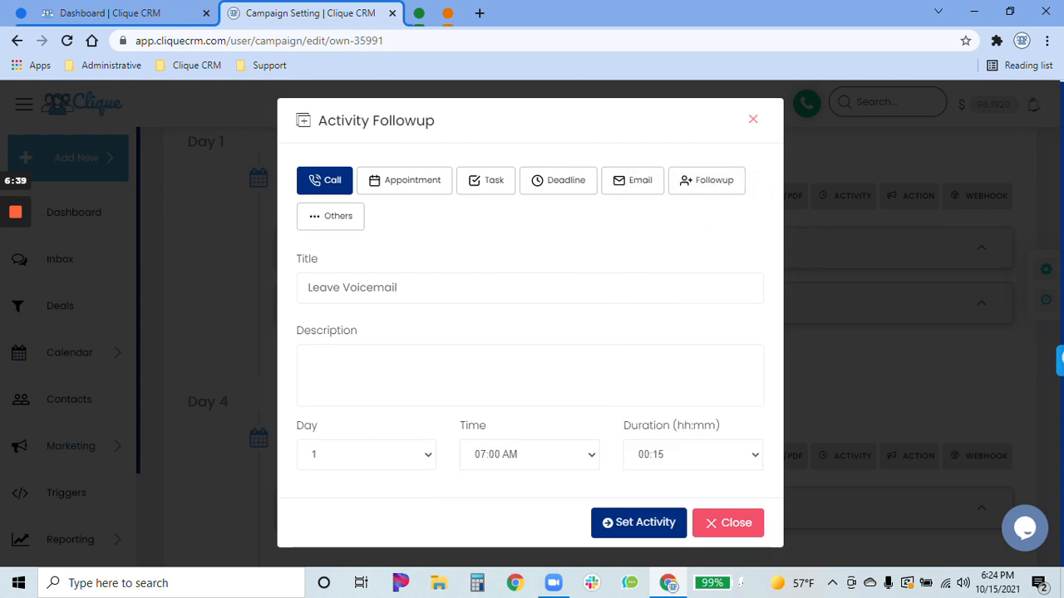
pyautogui.click(647, 520)
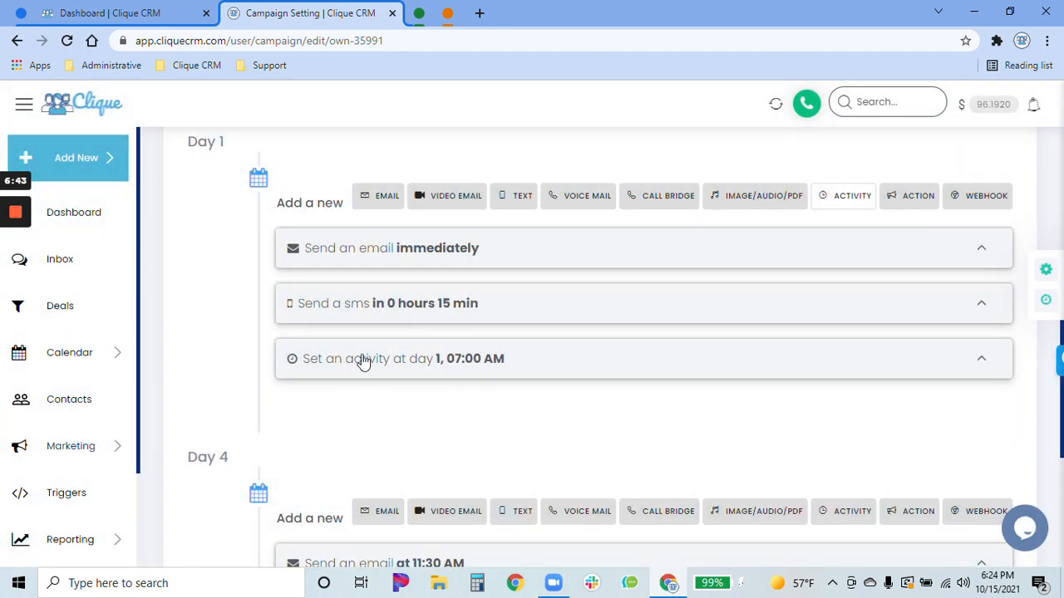
# - Look at the activity follow-up forms for Day 4 and Day 11 of the campaign, closing each without adding anything
pyautogui.scroll(5, 585, 397)
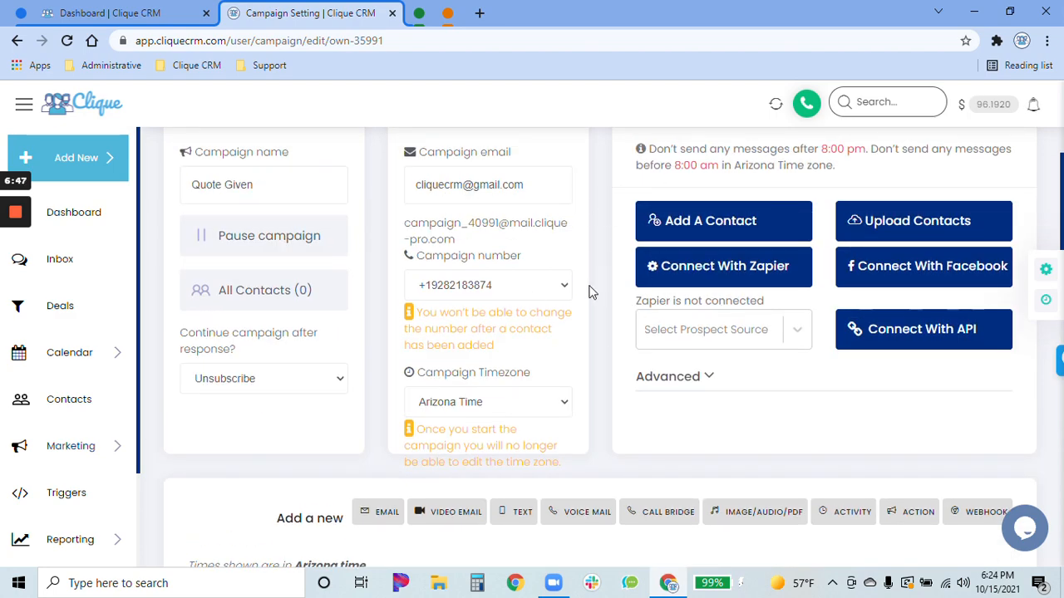
pyautogui.scroll(1, 594, 249)
pyautogui.scroll(-4, 592, 332)
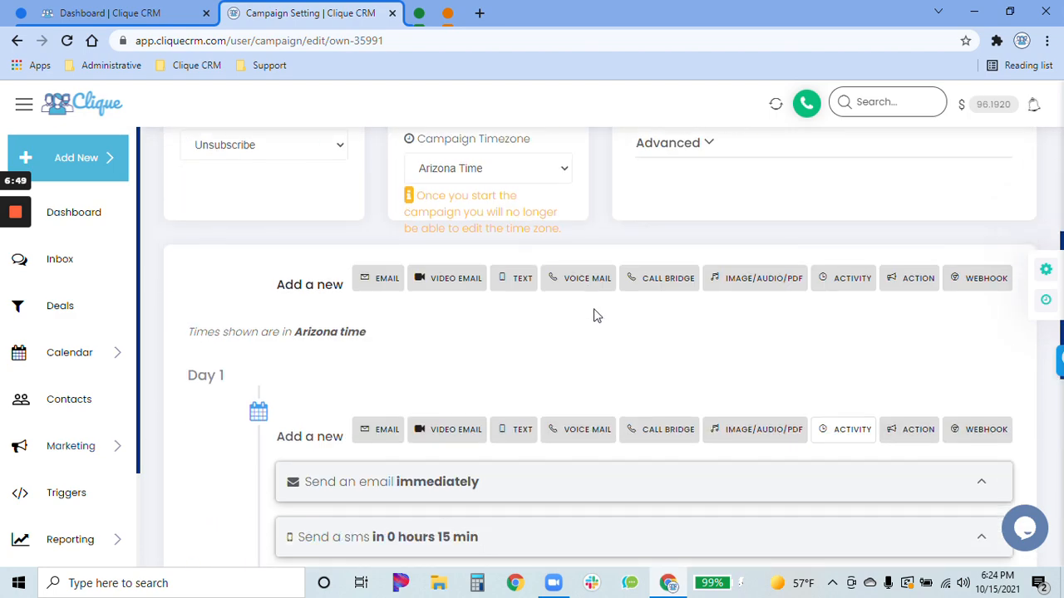
pyautogui.scroll(-4, 595, 315)
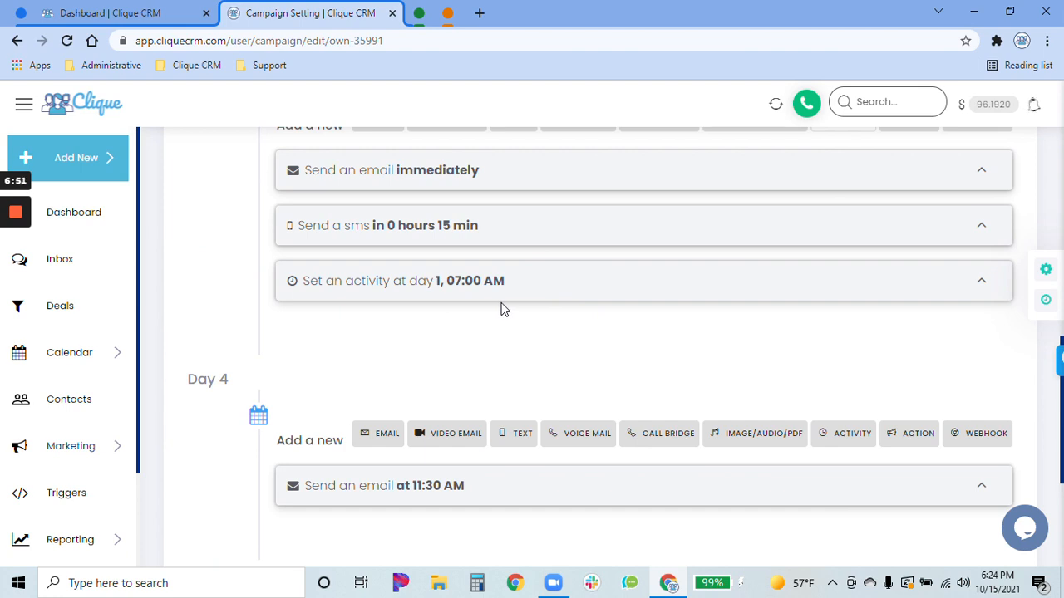
pyautogui.scroll(-1, 583, 300)
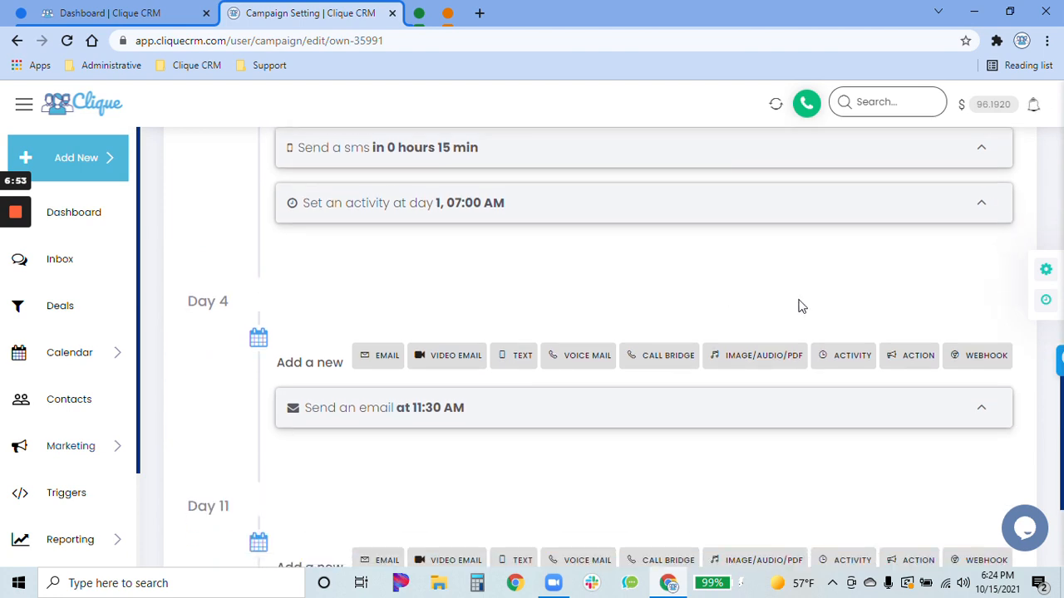
pyautogui.click(849, 355)
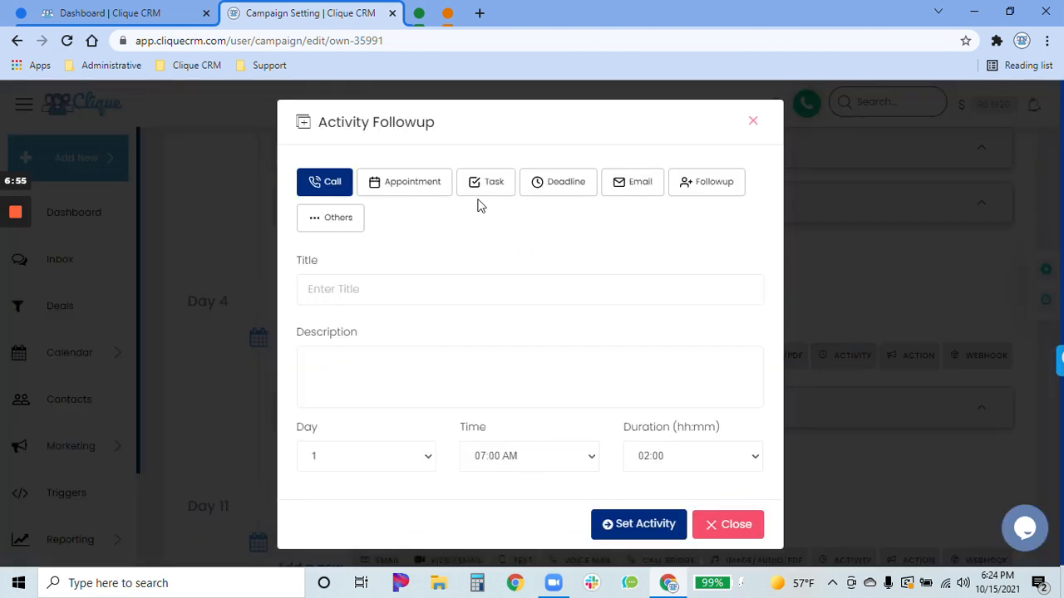
pyautogui.click(727, 523)
pyautogui.scroll(-2, 736, 282)
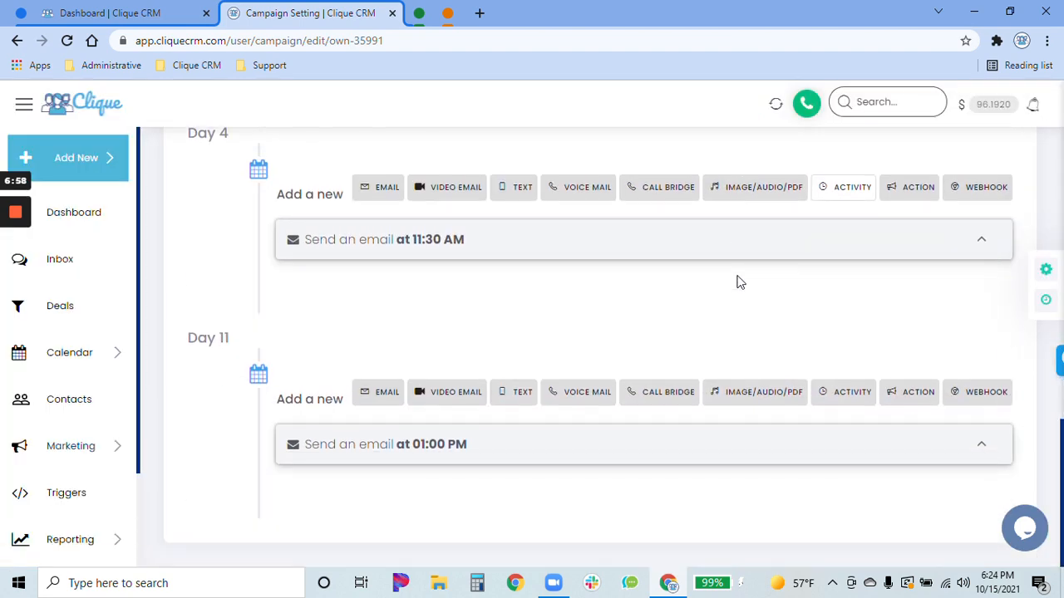
pyautogui.click(870, 395)
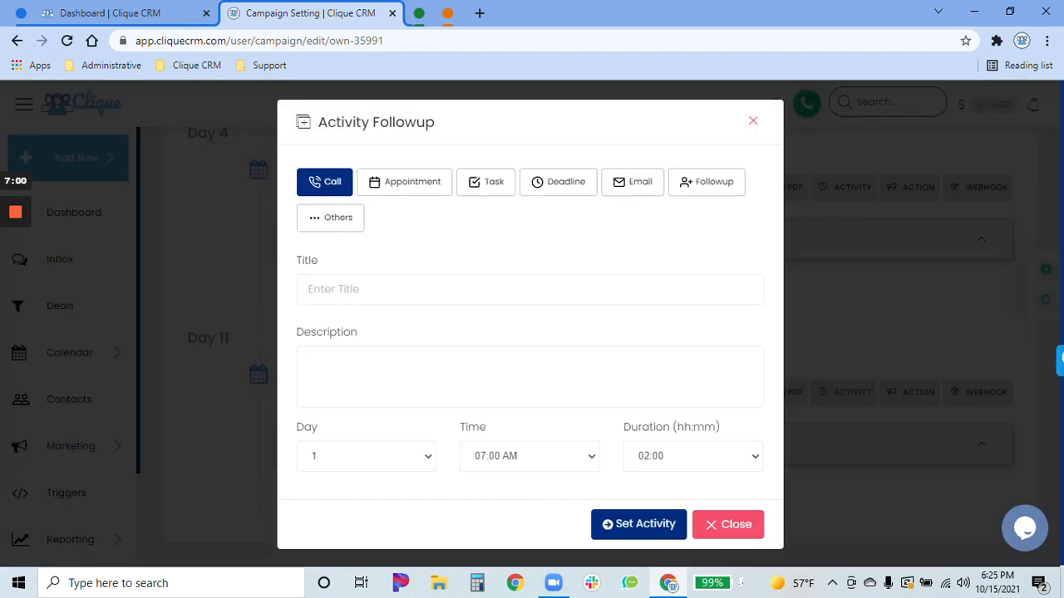
pyautogui.click(720, 522)
# - Review the campaign's settings and full follow-up schedule, and view the activity form for the campaign as a whole without adding an activity
pyautogui.scroll(5, 745, 370)
pyautogui.scroll(6, 745, 373)
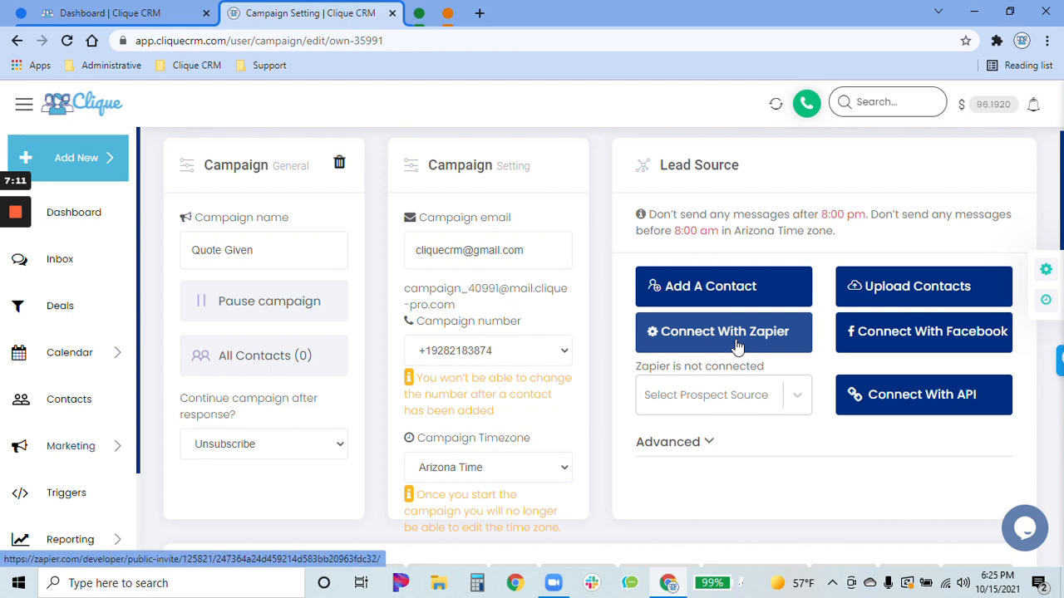
pyautogui.scroll(-7, 606, 323)
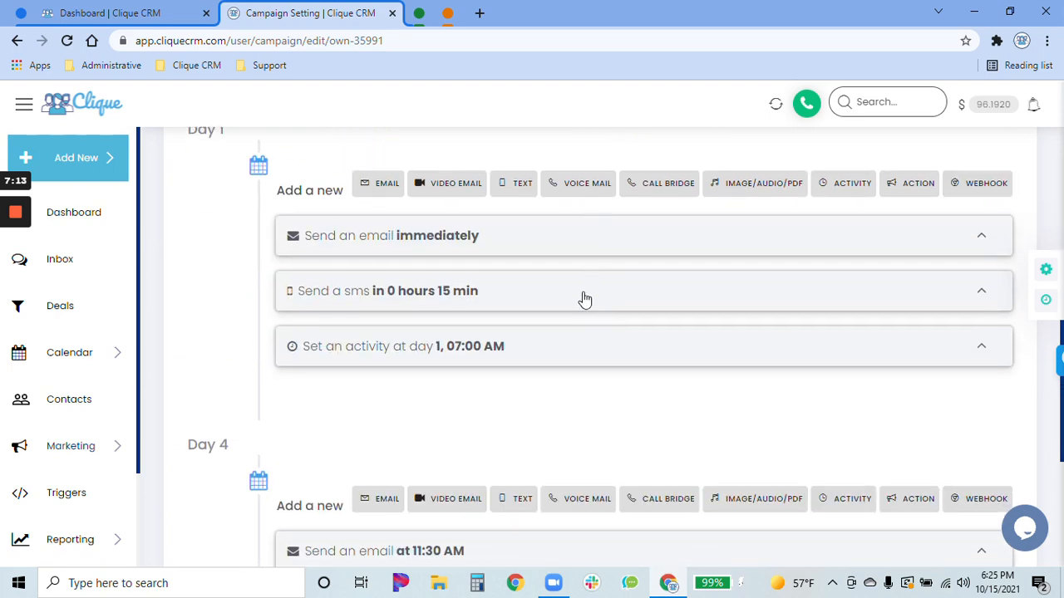
pyautogui.scroll(-4, 586, 295)
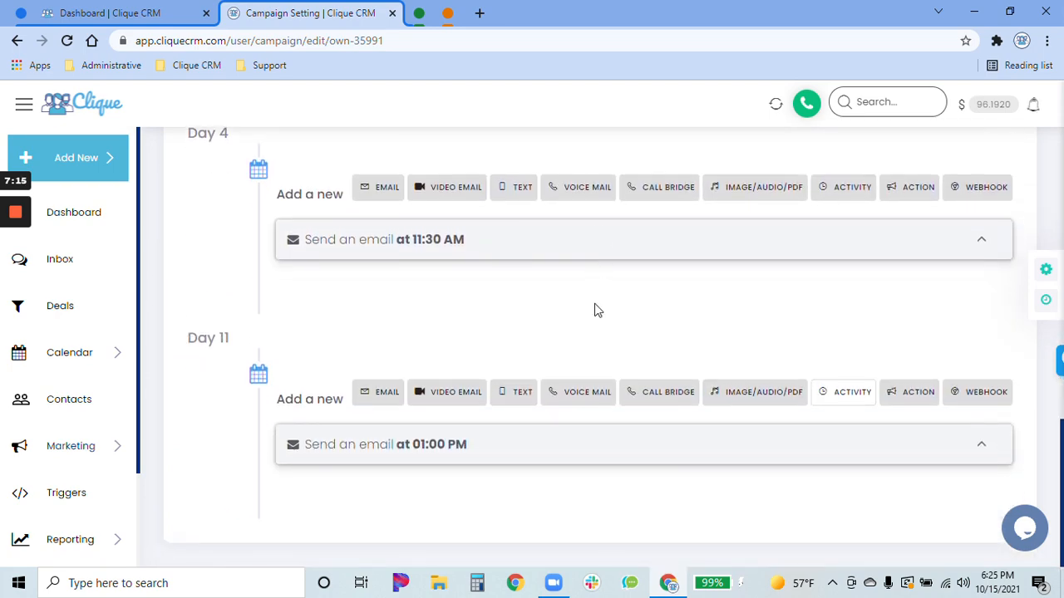
pyautogui.scroll(3, 581, 455)
pyautogui.scroll(3, 586, 470)
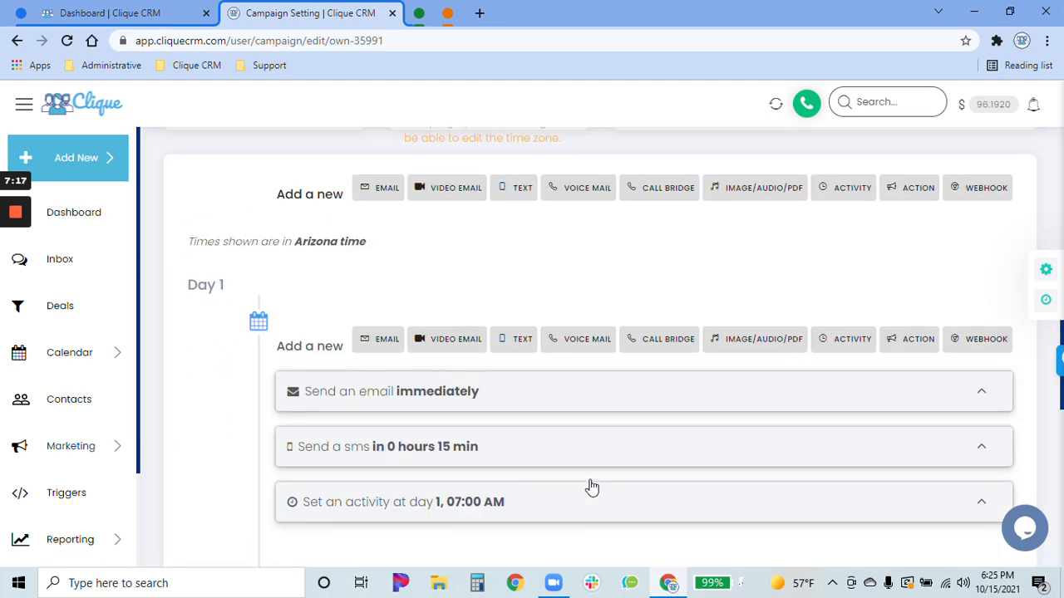
pyautogui.scroll(-6, 595, 468)
pyautogui.scroll(6, 565, 291)
pyautogui.scroll(3, 609, 478)
pyautogui.scroll(-2, 734, 373)
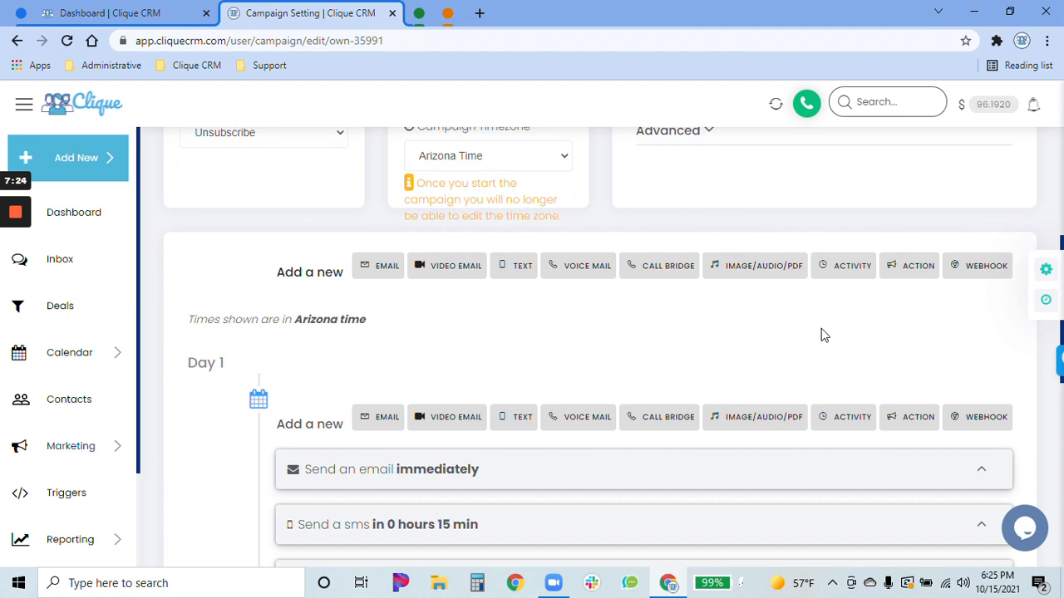
pyautogui.click(849, 268)
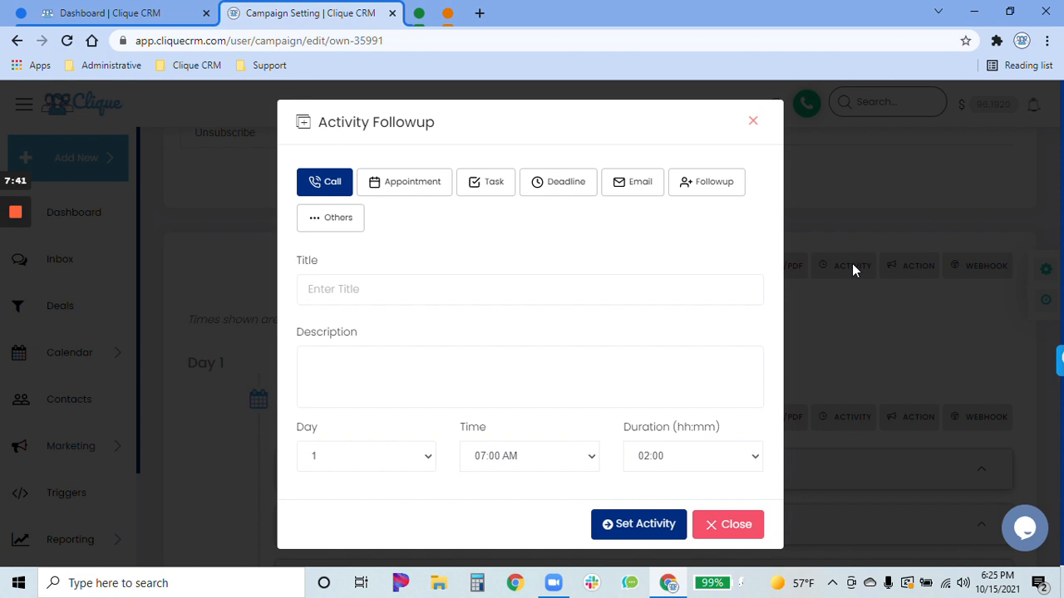
pyautogui.click(742, 527)
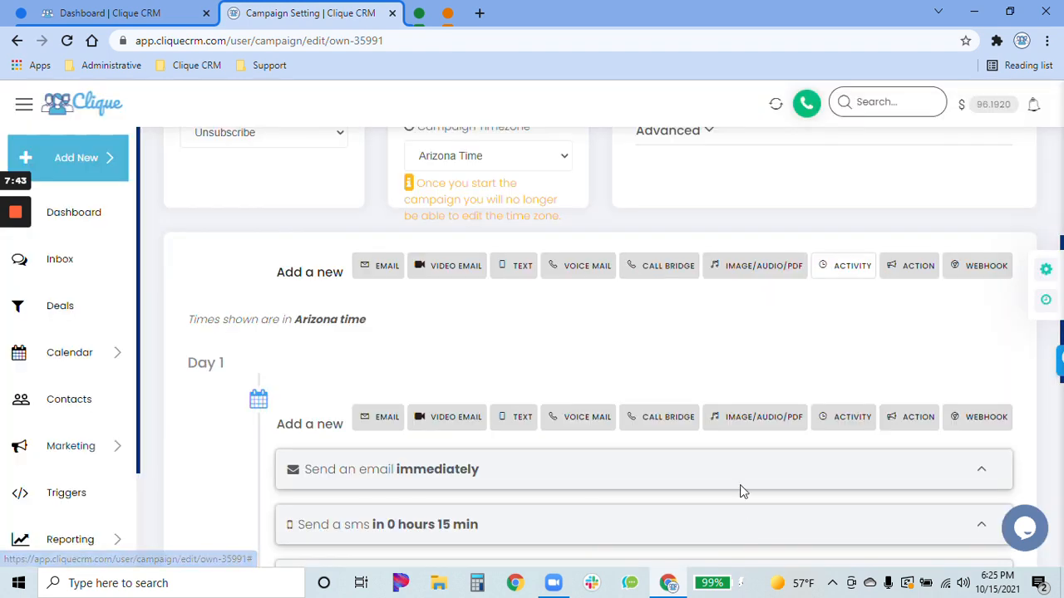
# - Return to the activity calendar, show the activities as a task list, and filter it by overdue tasks and by today's tasks
pyautogui.scroll(2, 587, 341)
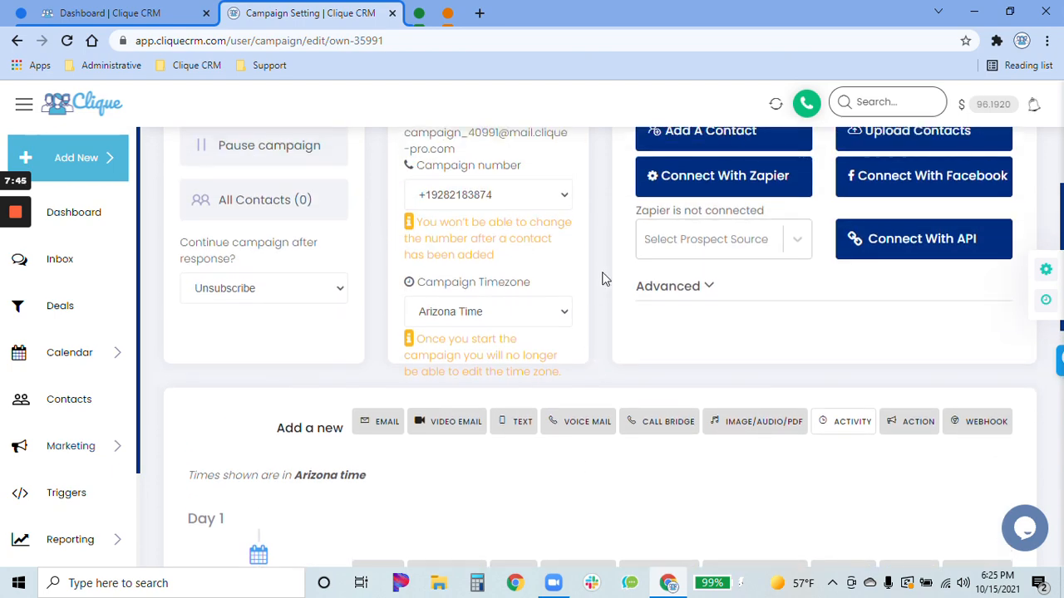
pyautogui.scroll(2, 604, 279)
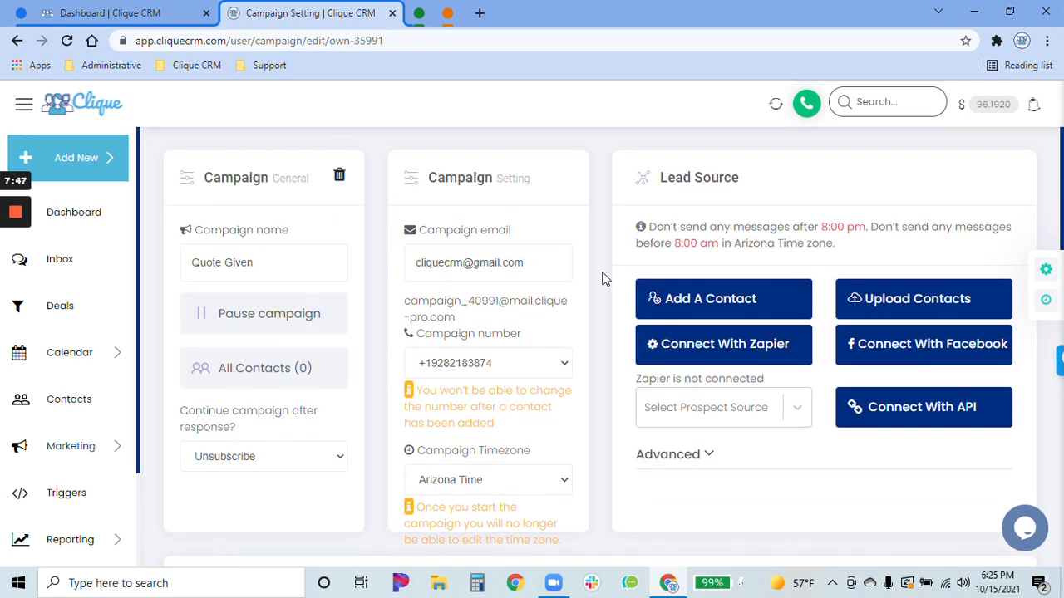
pyautogui.click(105, 363)
pyautogui.click(316, 190)
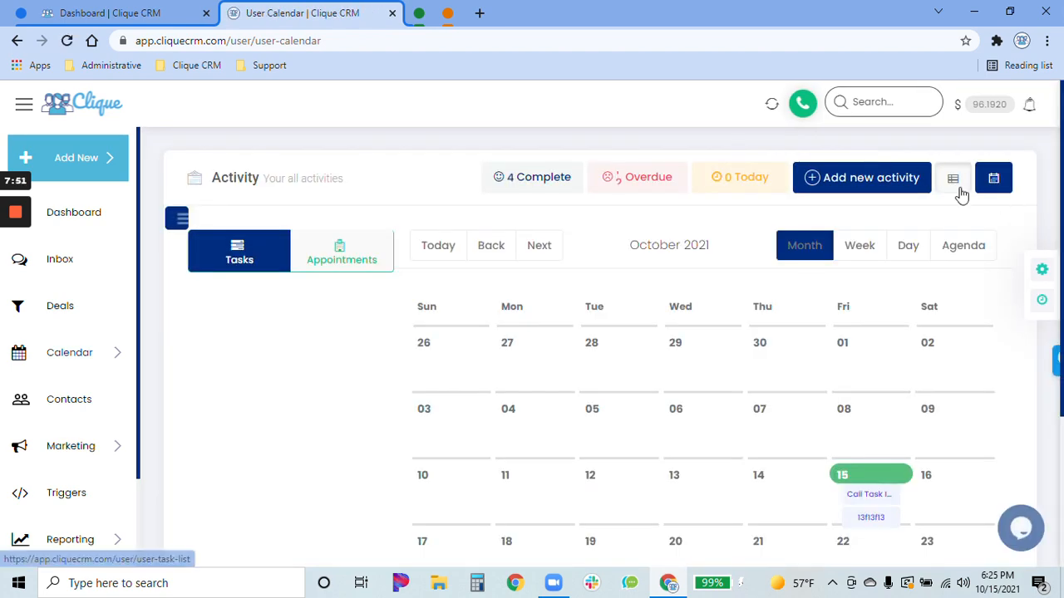
pyautogui.click(960, 190)
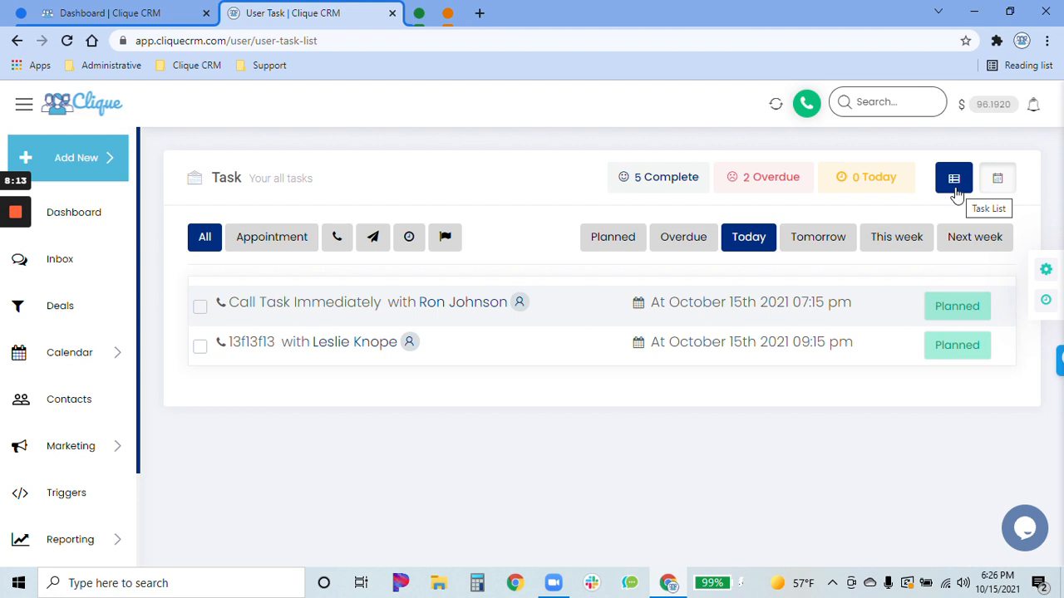
pyautogui.click(687, 240)
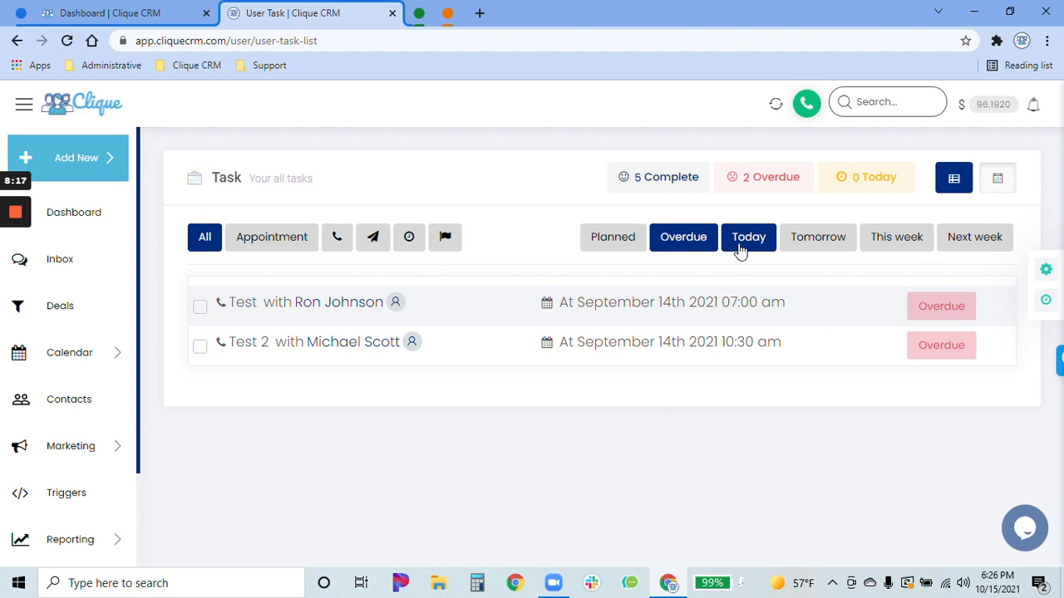
pyautogui.click(745, 241)
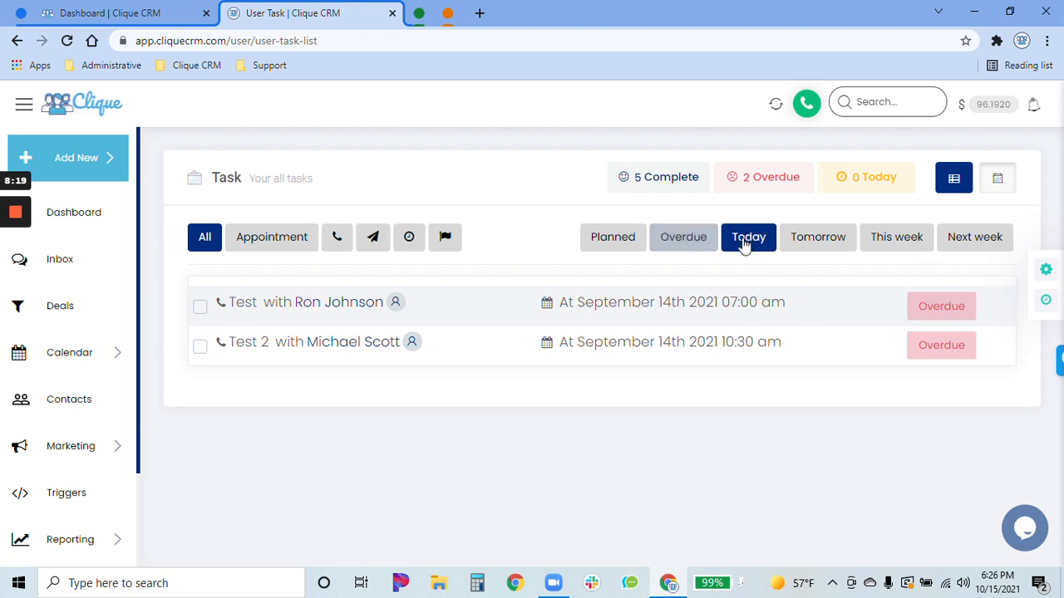